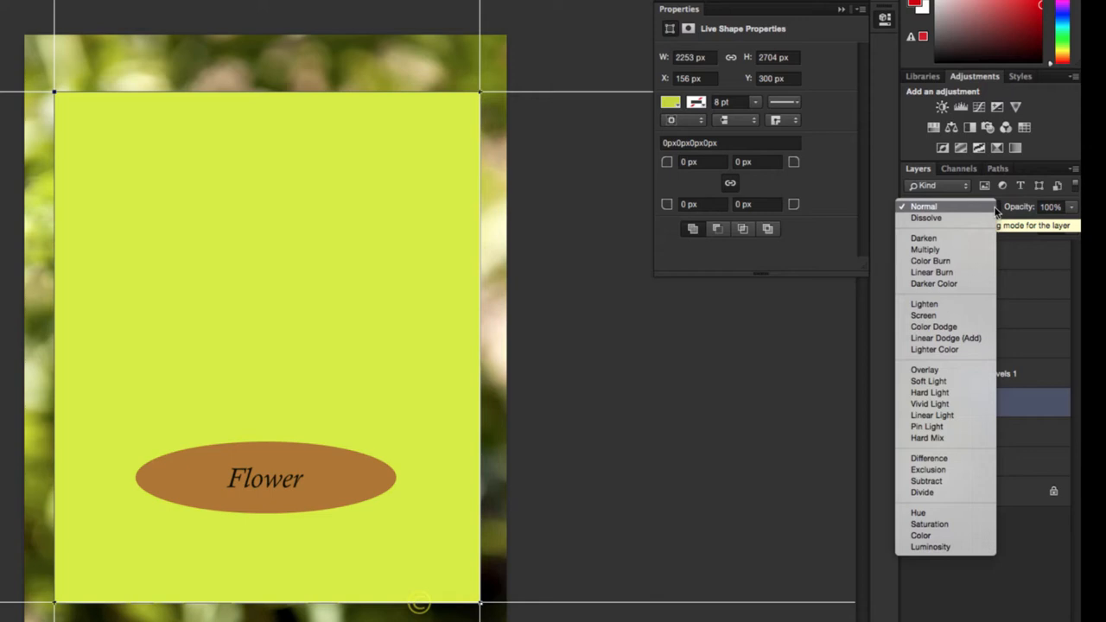
Step: Try the Dissolve, Darken and Multiply blend modes on the Rectangle 1 layer
click(989, 218)
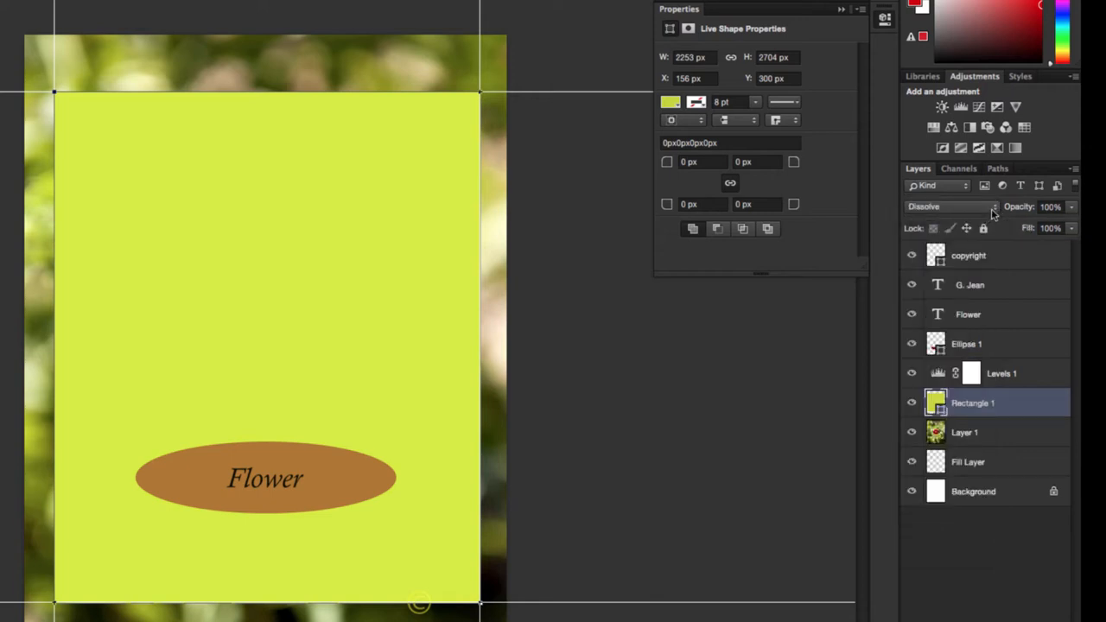
click(988, 212)
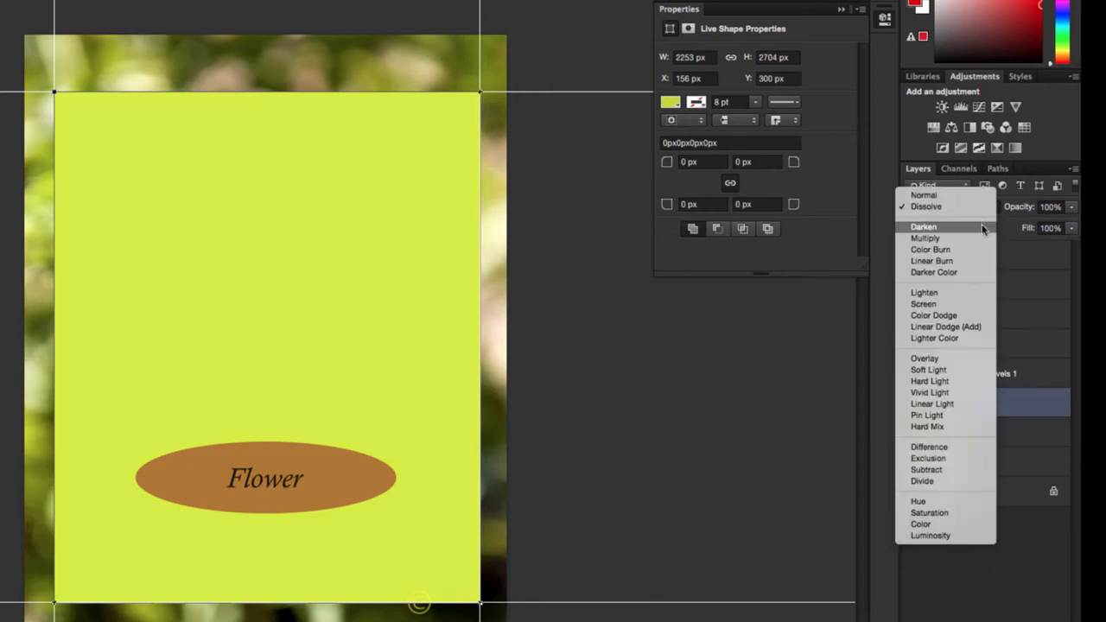
click(981, 227)
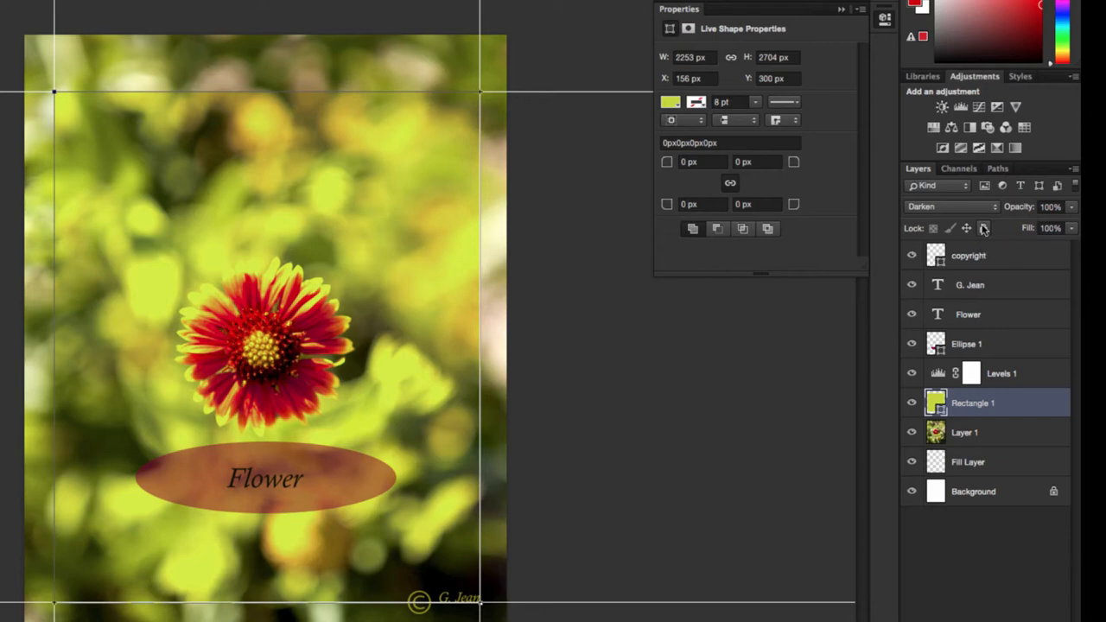
click(968, 207)
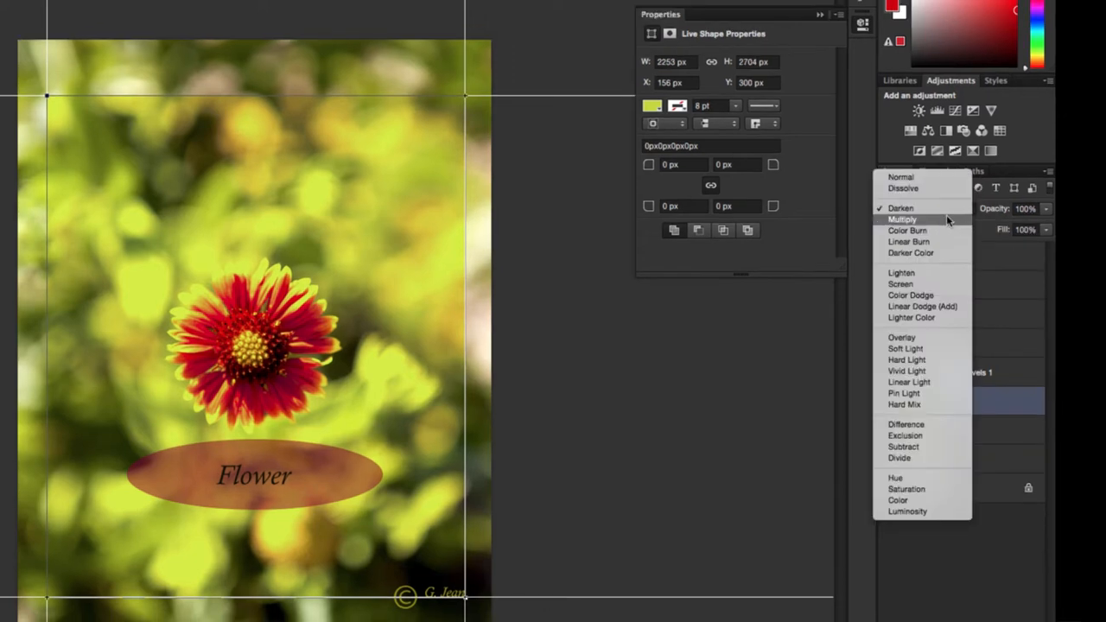
click(968, 216)
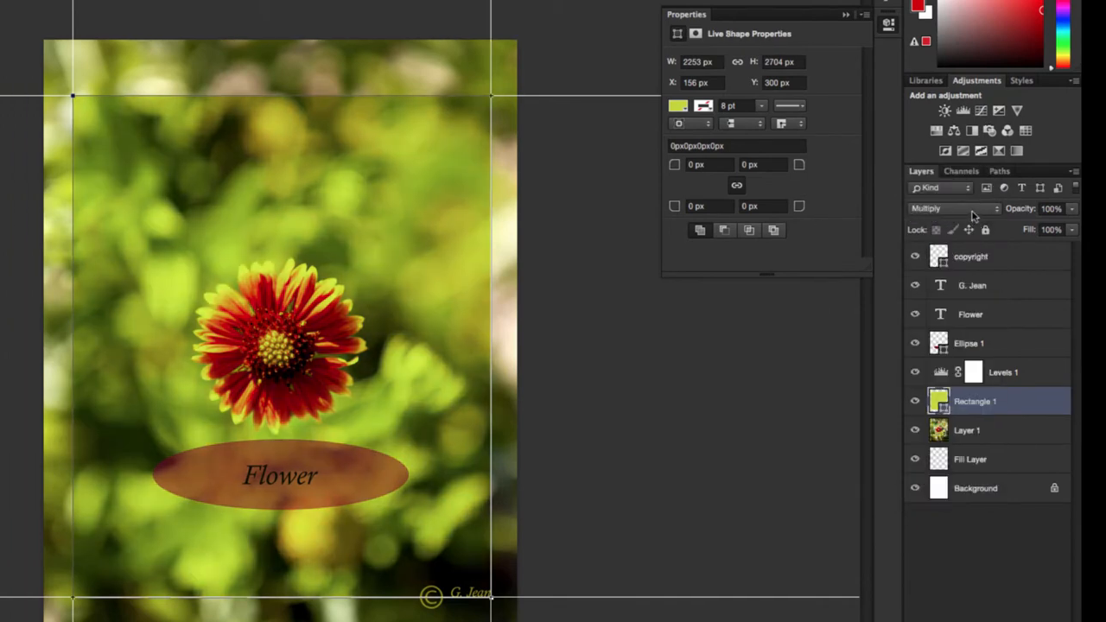
Step: Preview the Rectangle 1 layer in the Color Burn, Linear Burn and Darker Color blend modes
click(943, 208)
click(944, 217)
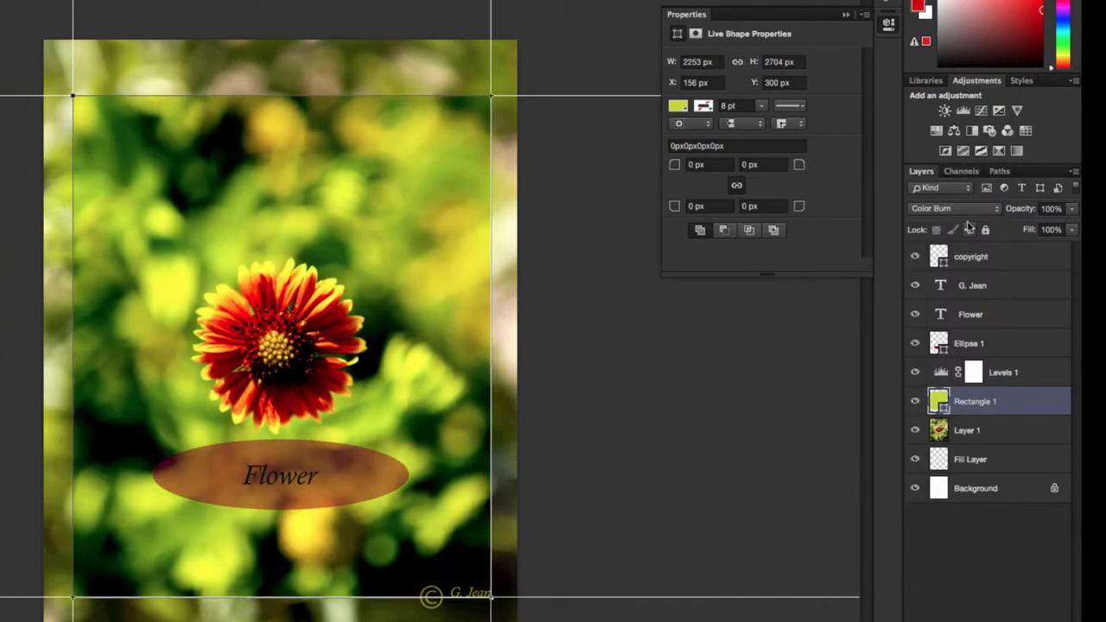
click(967, 210)
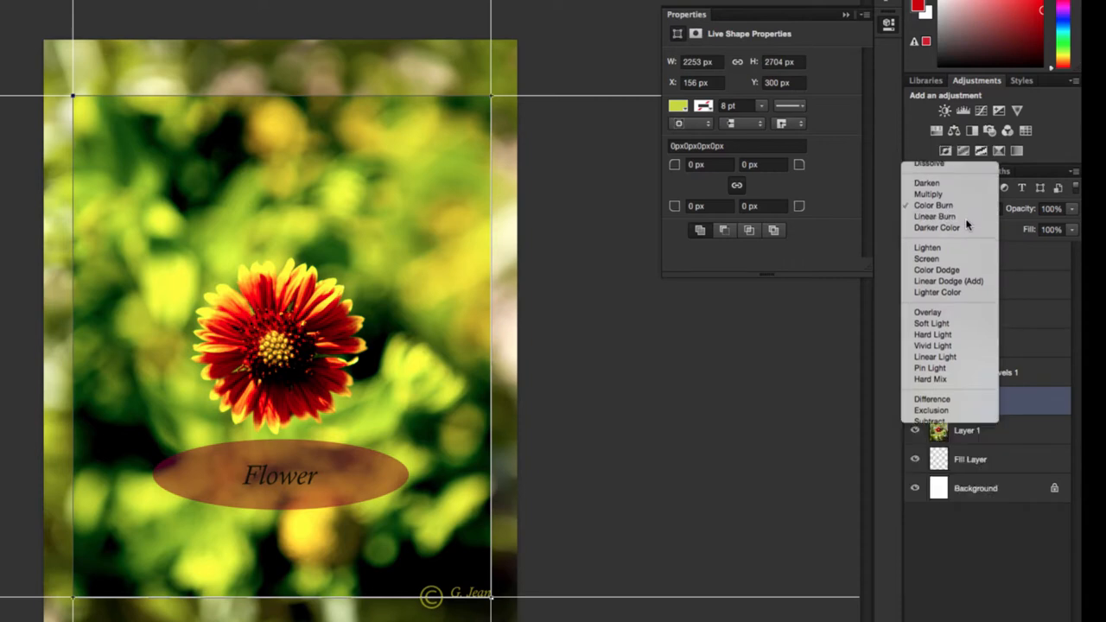
click(967, 217)
click(968, 208)
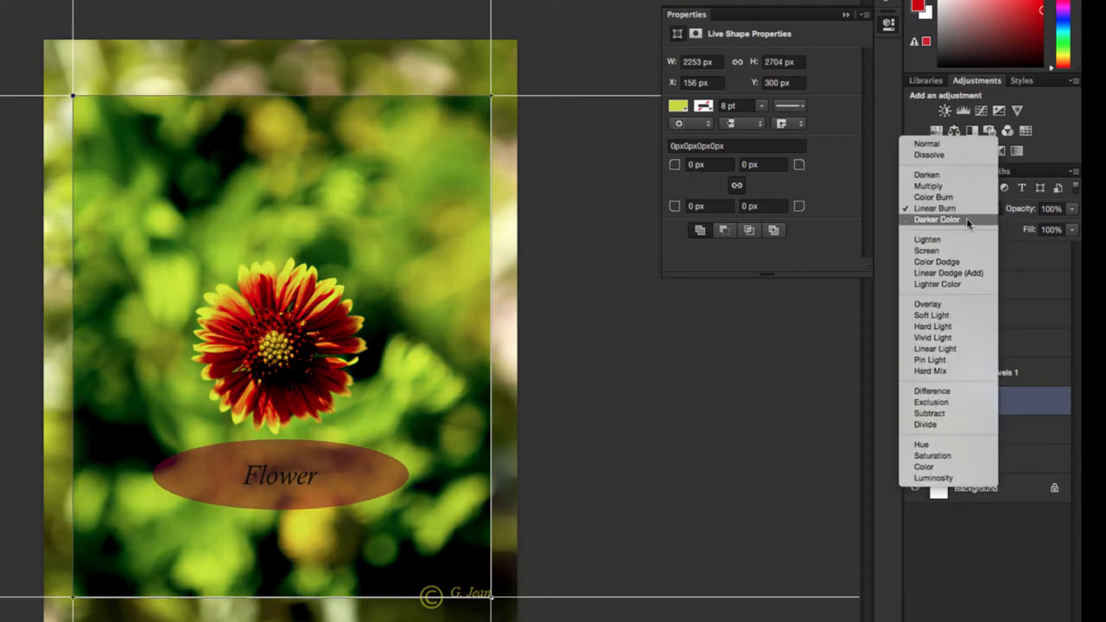
click(967, 220)
Step: Try blending the Rectangle 1 layer with the Lighten mode and the Screen mode
click(967, 211)
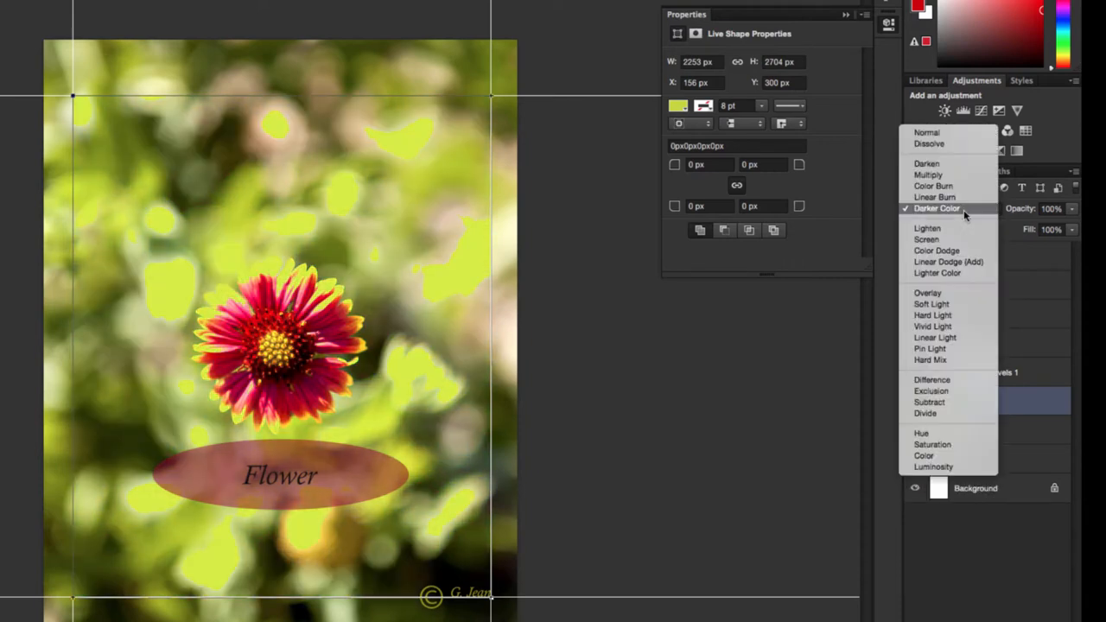
click(962, 227)
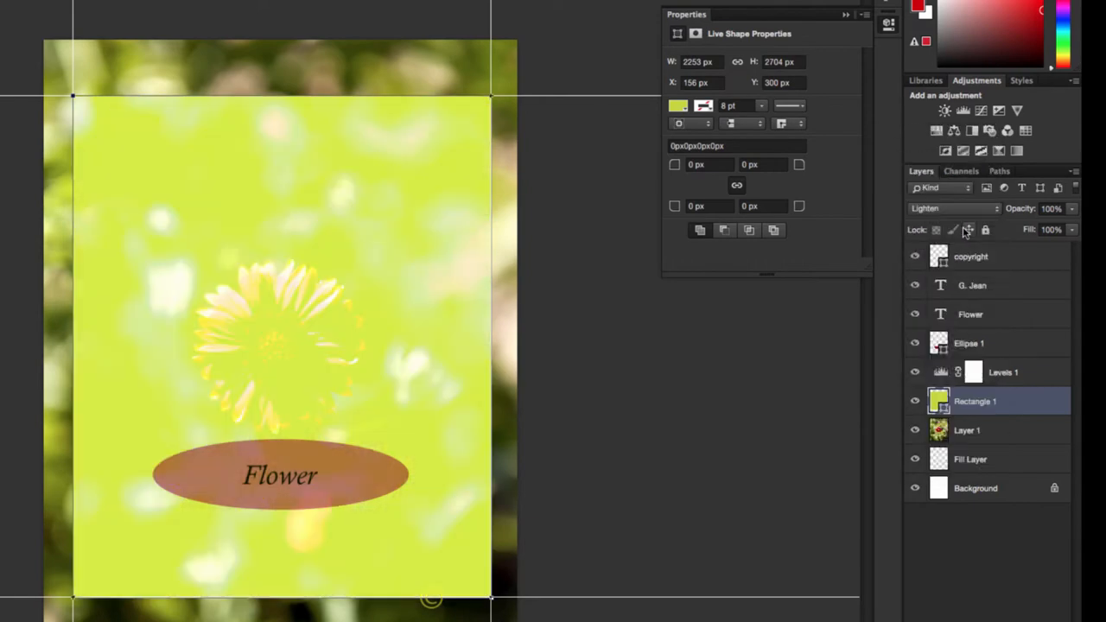
click(962, 211)
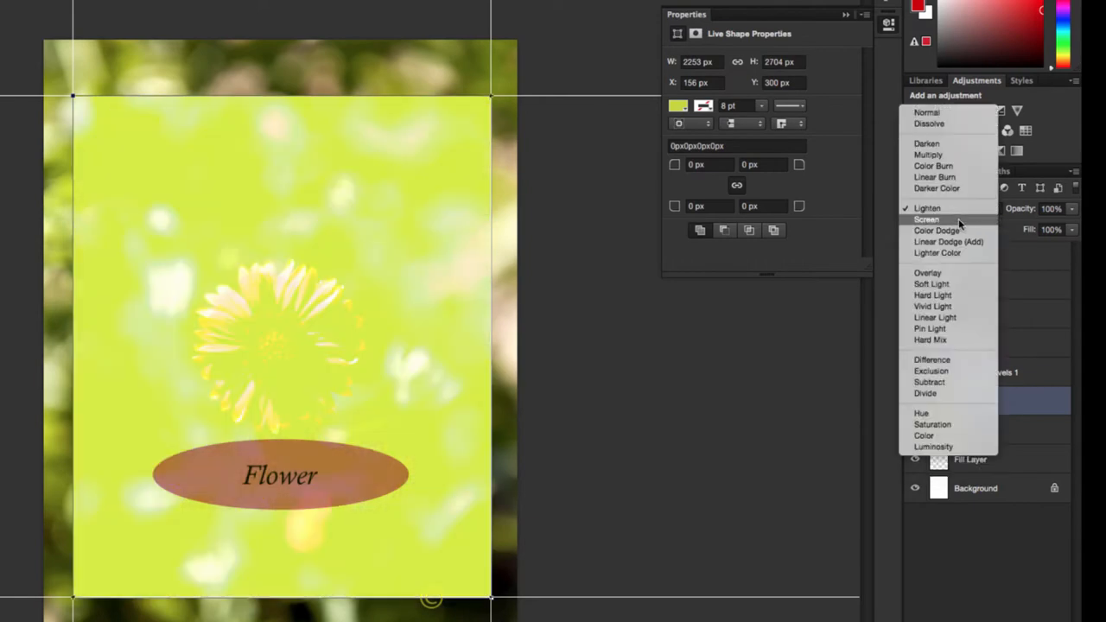
click(958, 220)
Step: Try the Color Dodge, Linear Dodge (Add) and Lighter Color blend modes on the Rectangle 1 layer
click(965, 211)
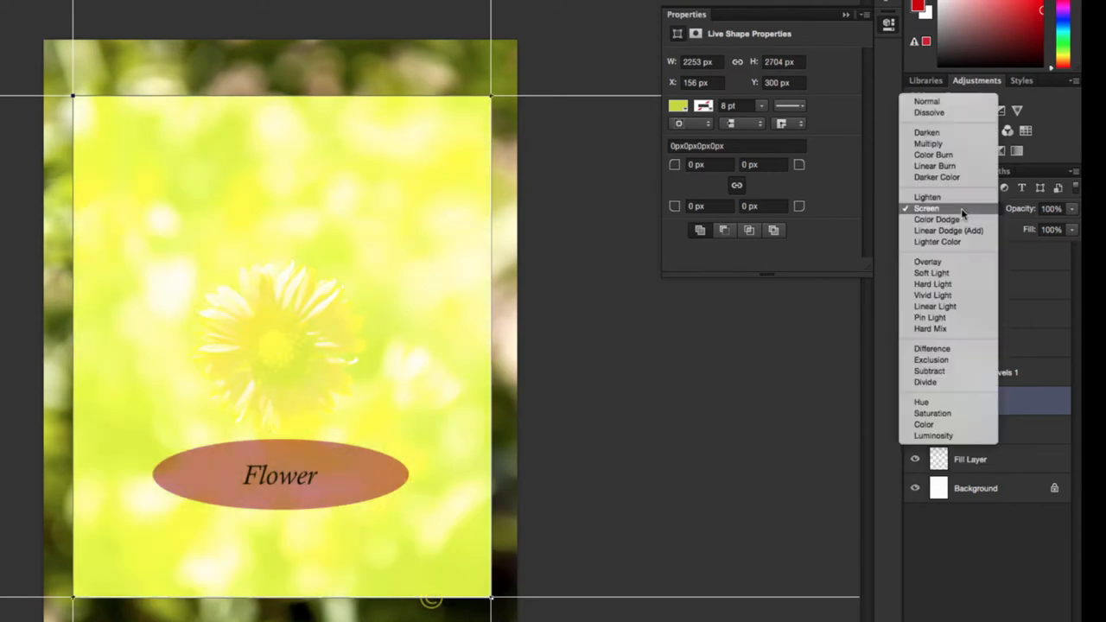
click(962, 222)
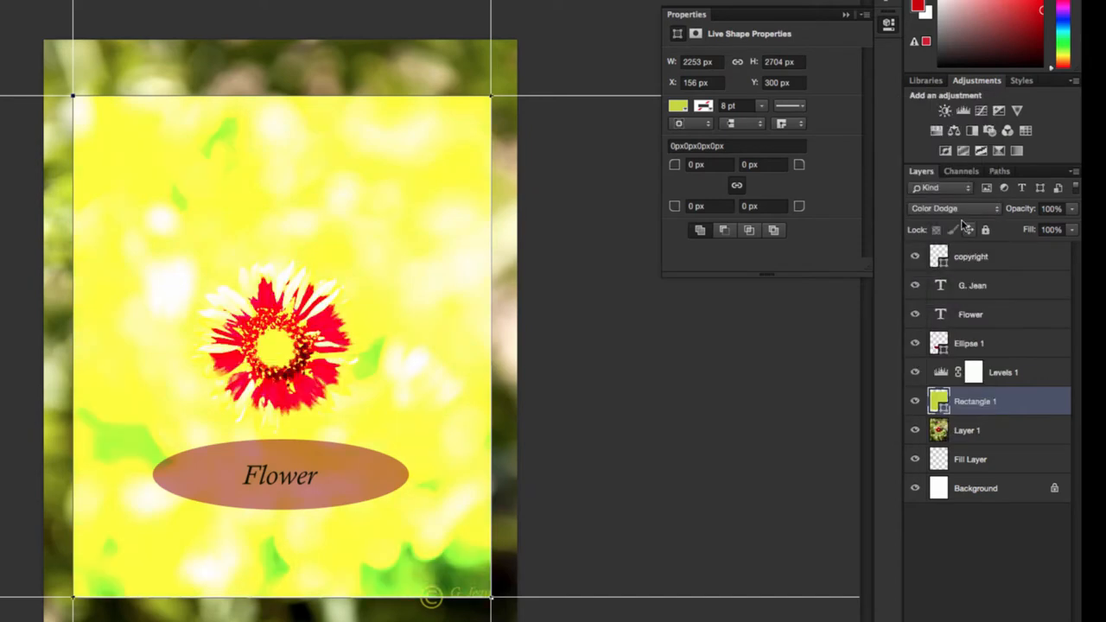
click(963, 212)
click(962, 222)
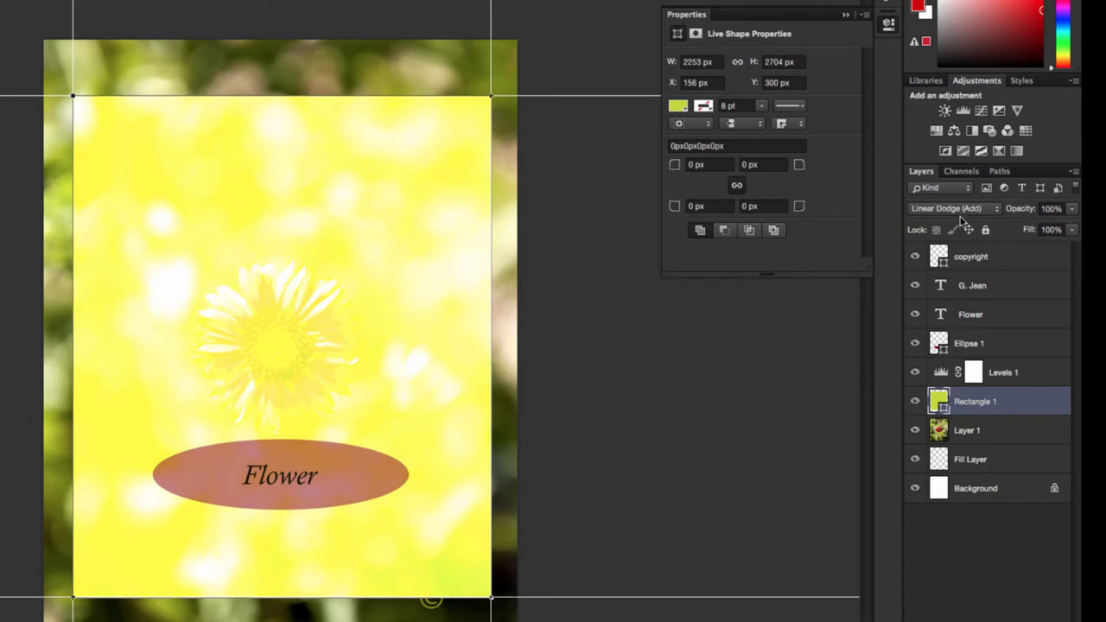
click(961, 212)
click(960, 218)
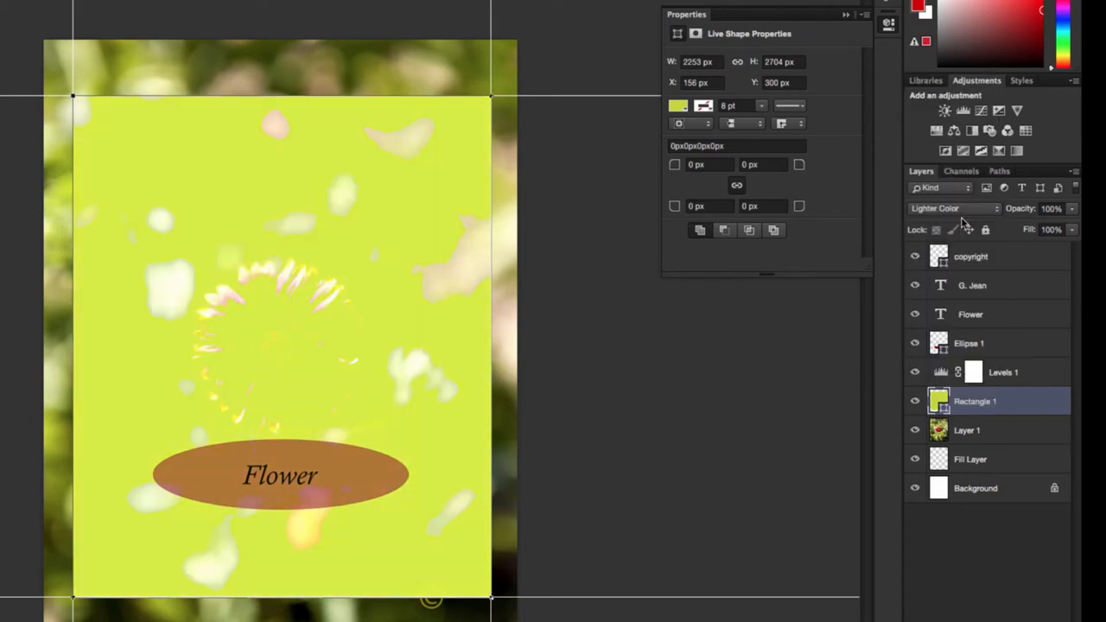
Step: Preview the Rectangle 1 layer in the Overlay, Soft Light and Hard Light blend modes
click(961, 212)
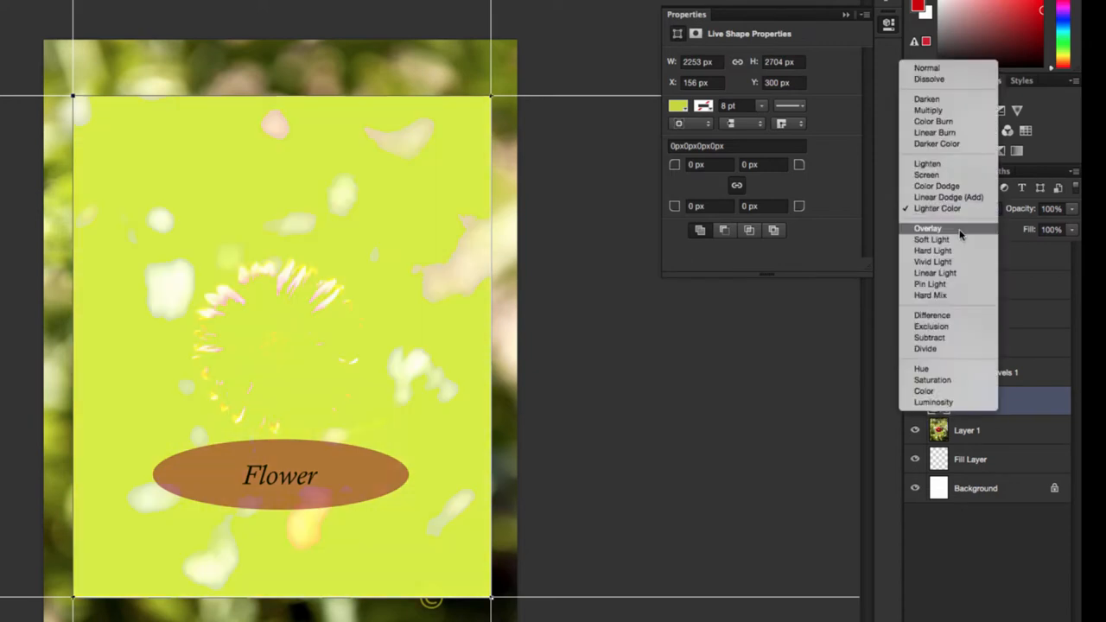
click(961, 229)
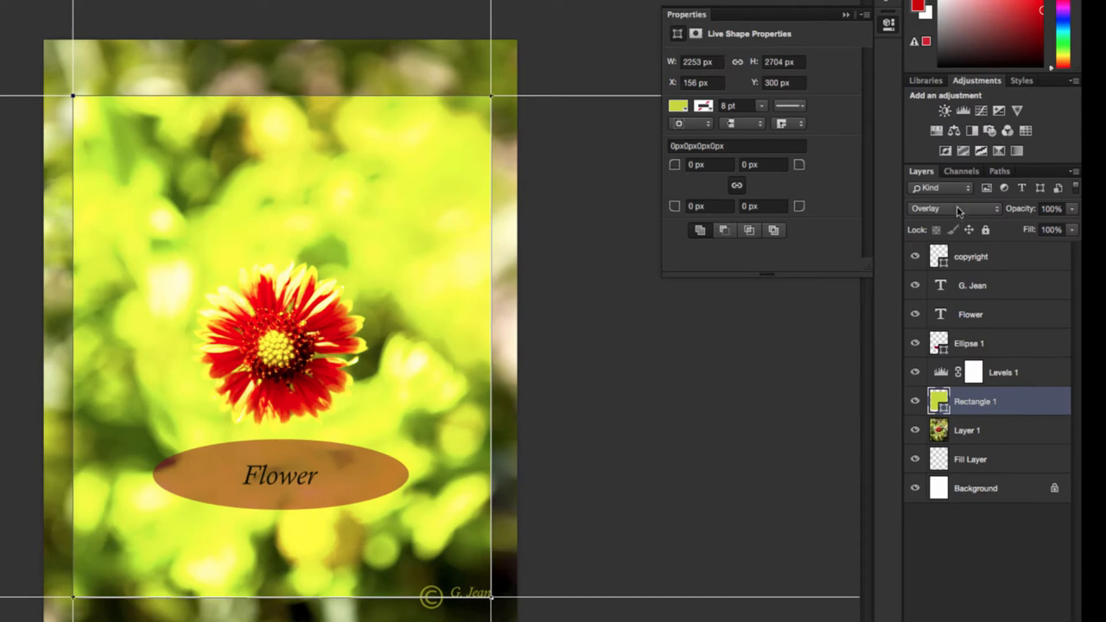
click(957, 210)
click(955, 220)
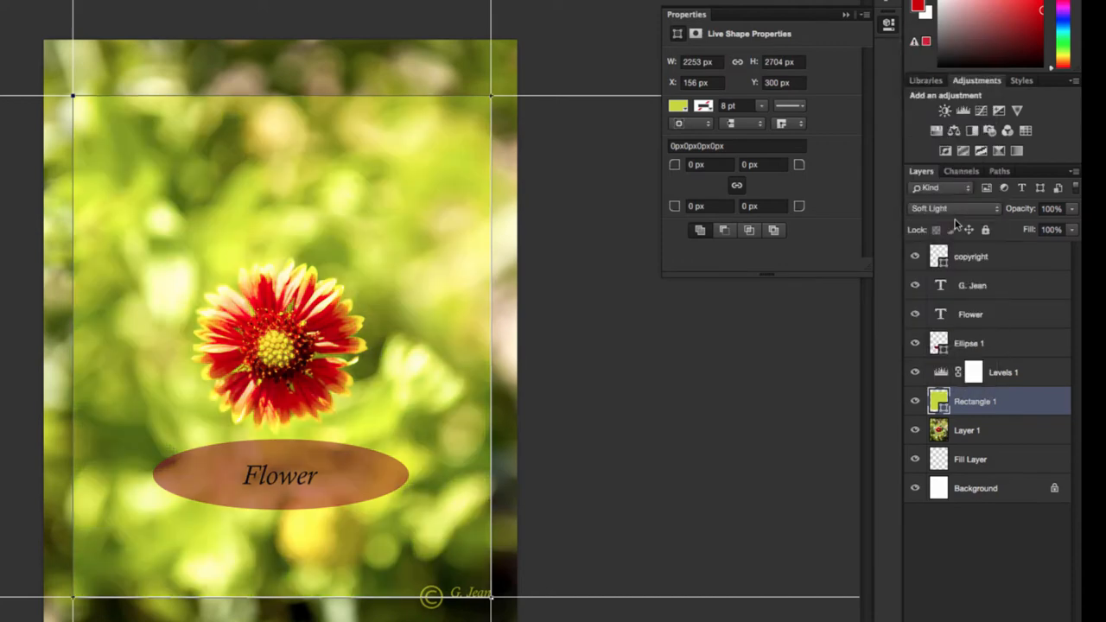
click(955, 215)
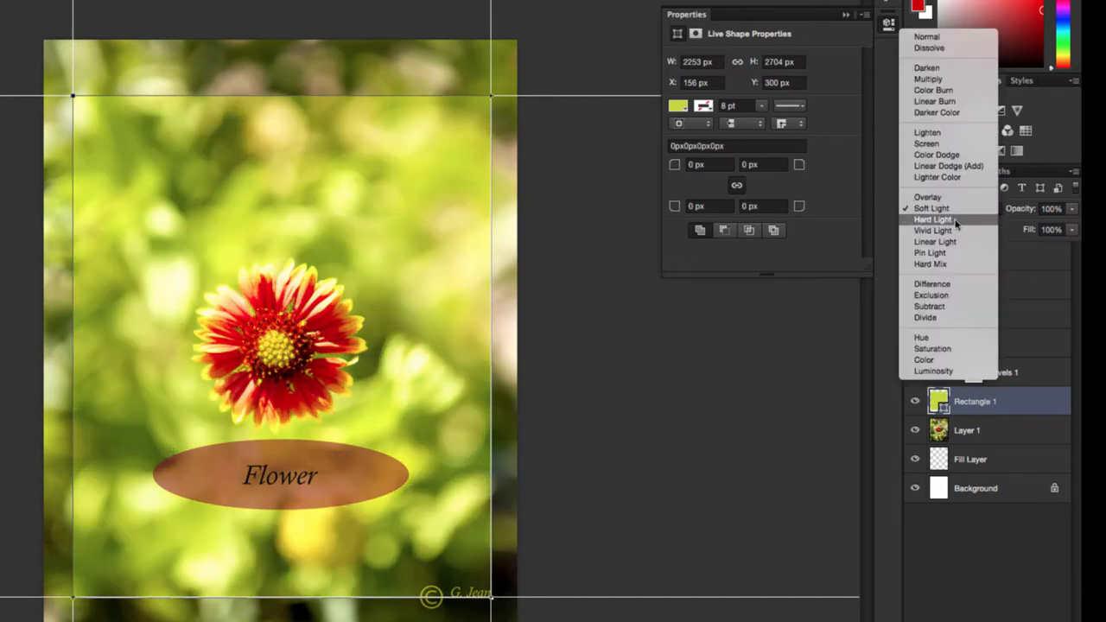
click(954, 221)
Step: Try the Vivid Light, Linear Light, Pin Light and Hard Mix blend modes on the Rectangle 1 layer
click(955, 216)
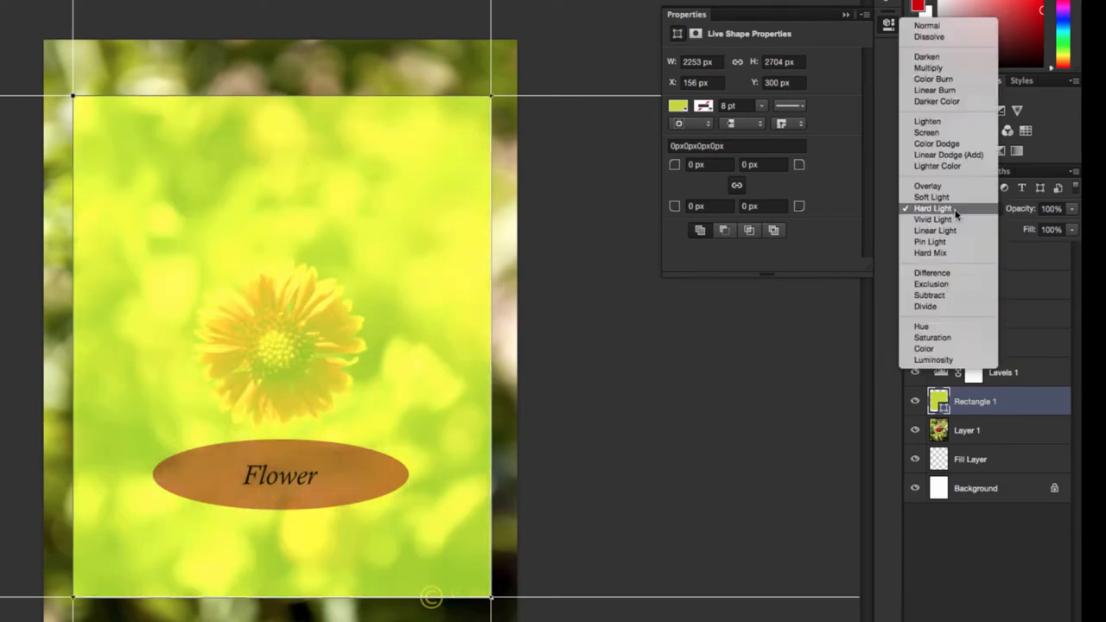
click(956, 221)
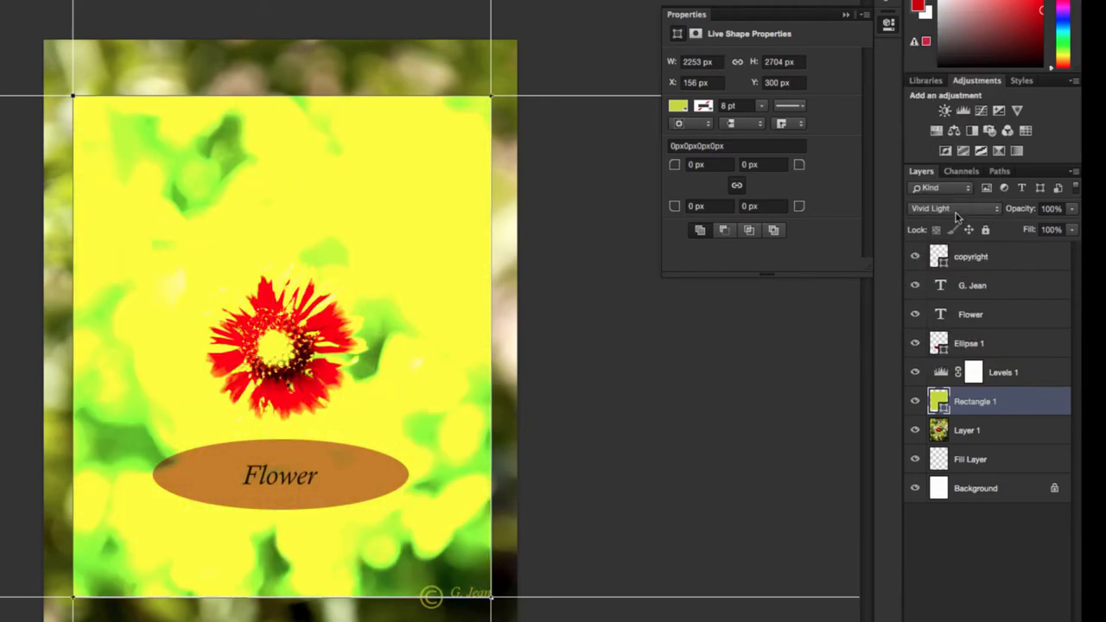
click(955, 216)
click(955, 219)
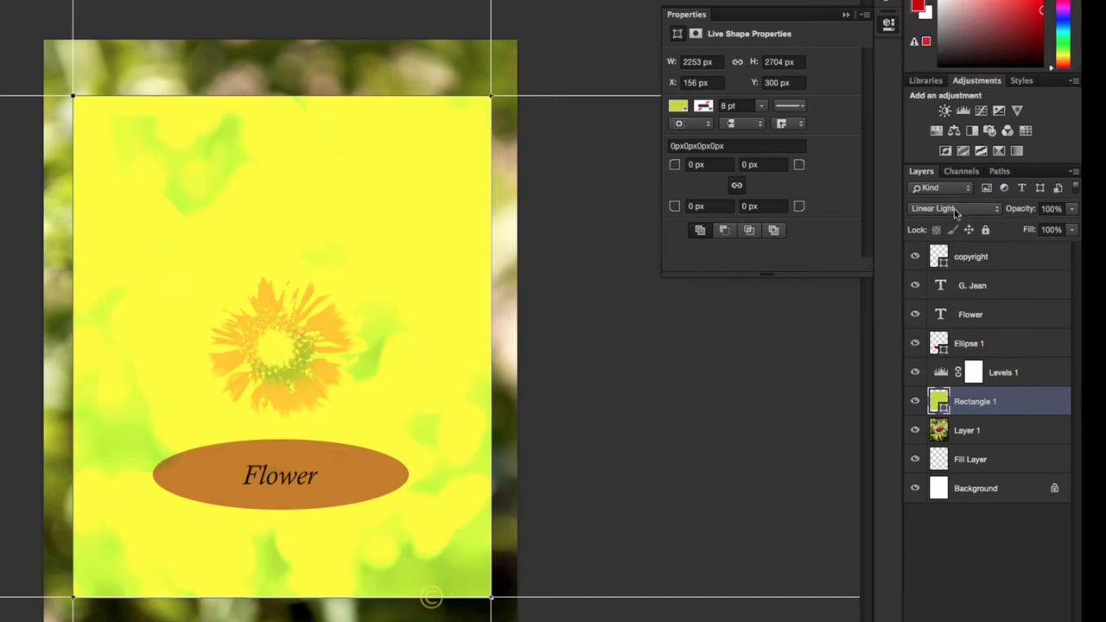
click(955, 216)
click(953, 216)
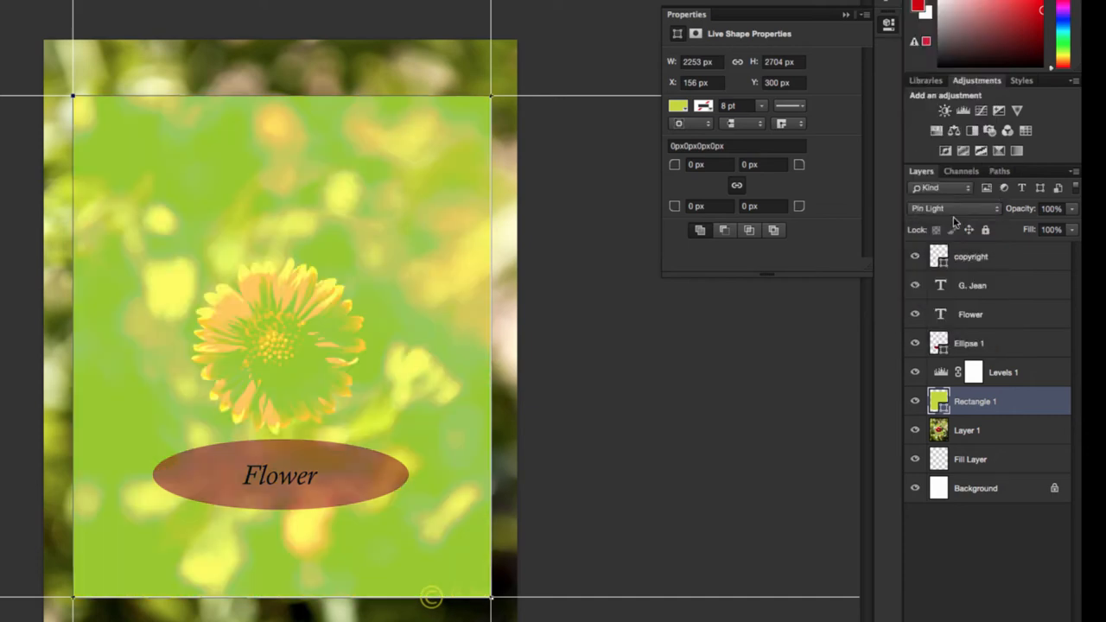
click(953, 211)
click(953, 219)
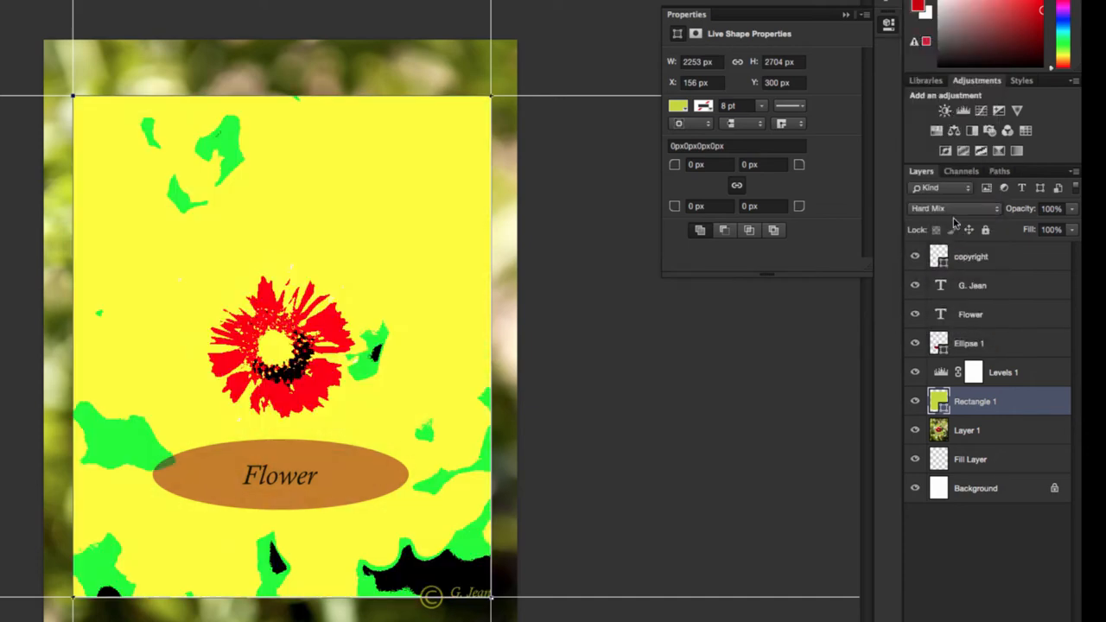
Step: Try the Difference, Exclusion, Subtract and Divide blend modes on the Rectangle 1 layer
click(953, 223)
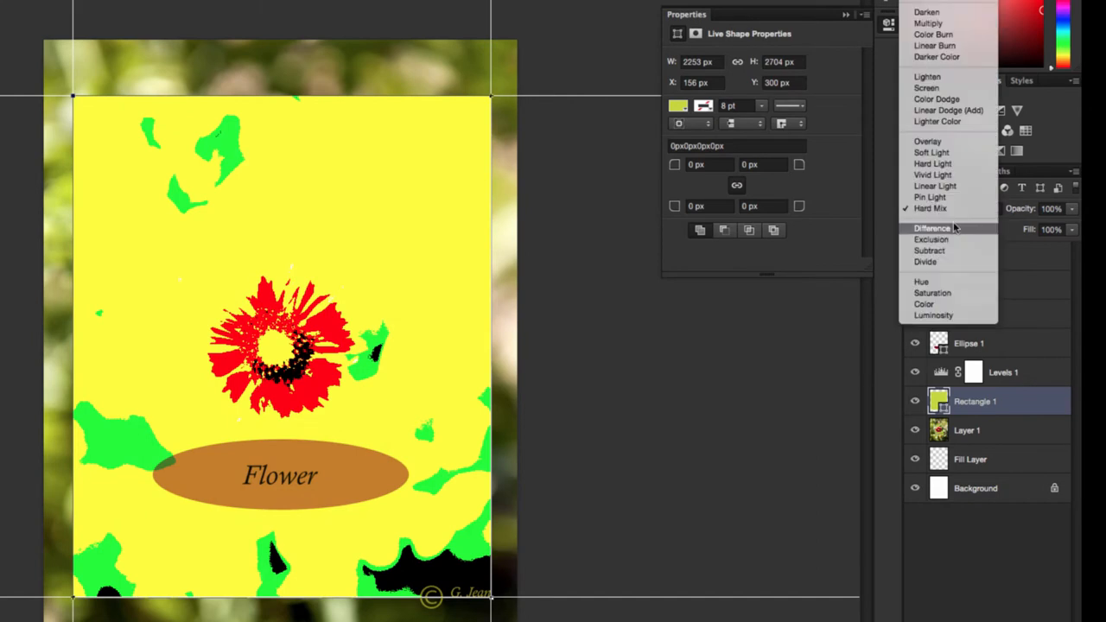
click(954, 225)
click(953, 213)
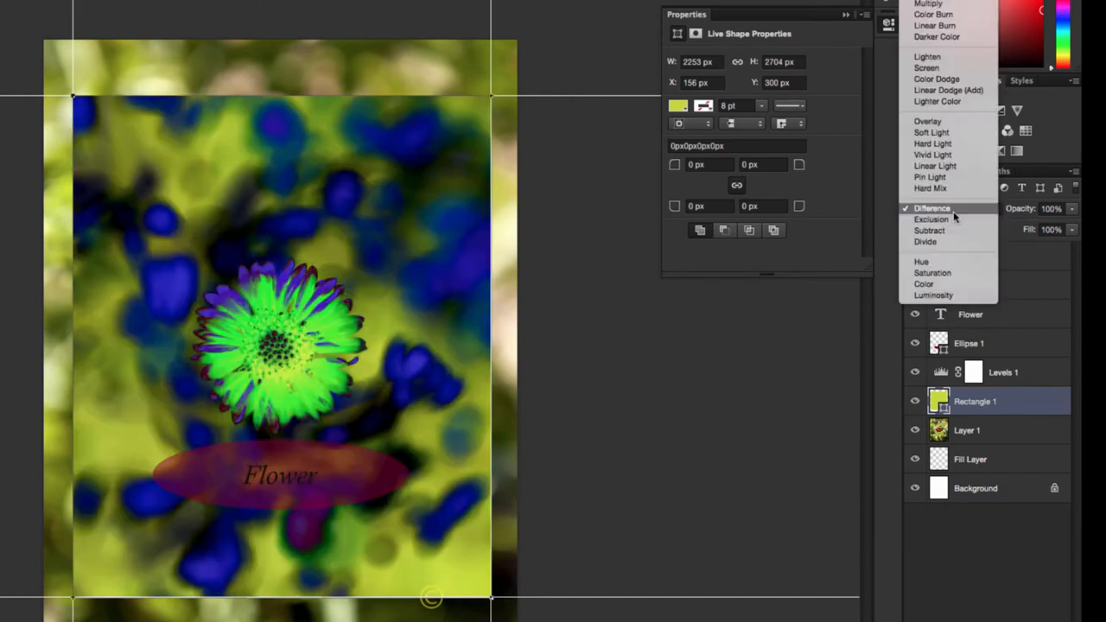
click(953, 221)
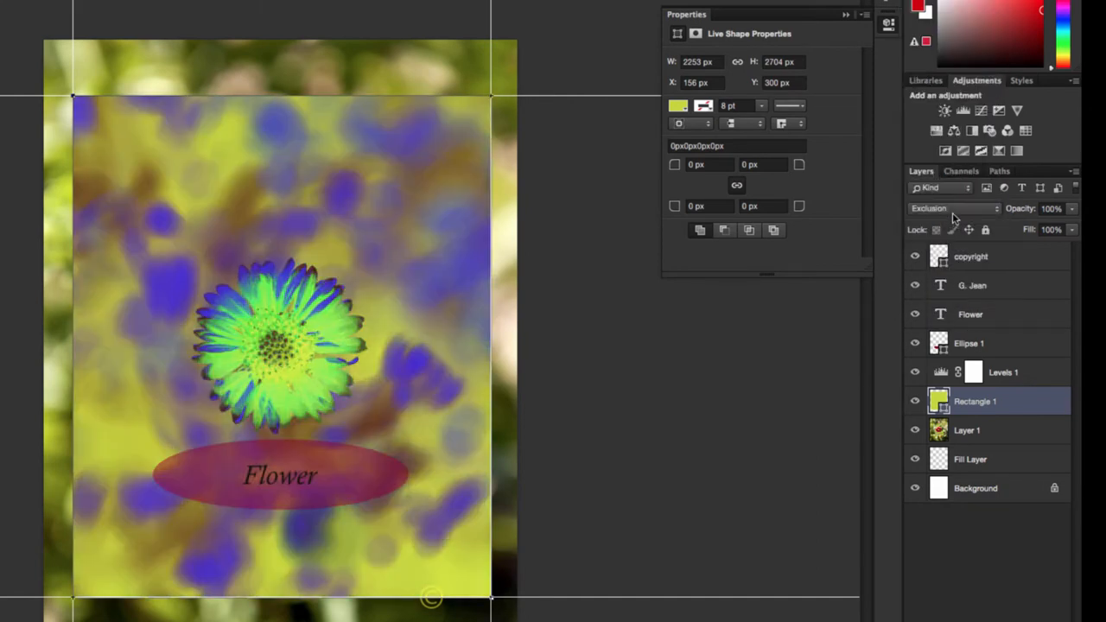
click(952, 212)
click(951, 216)
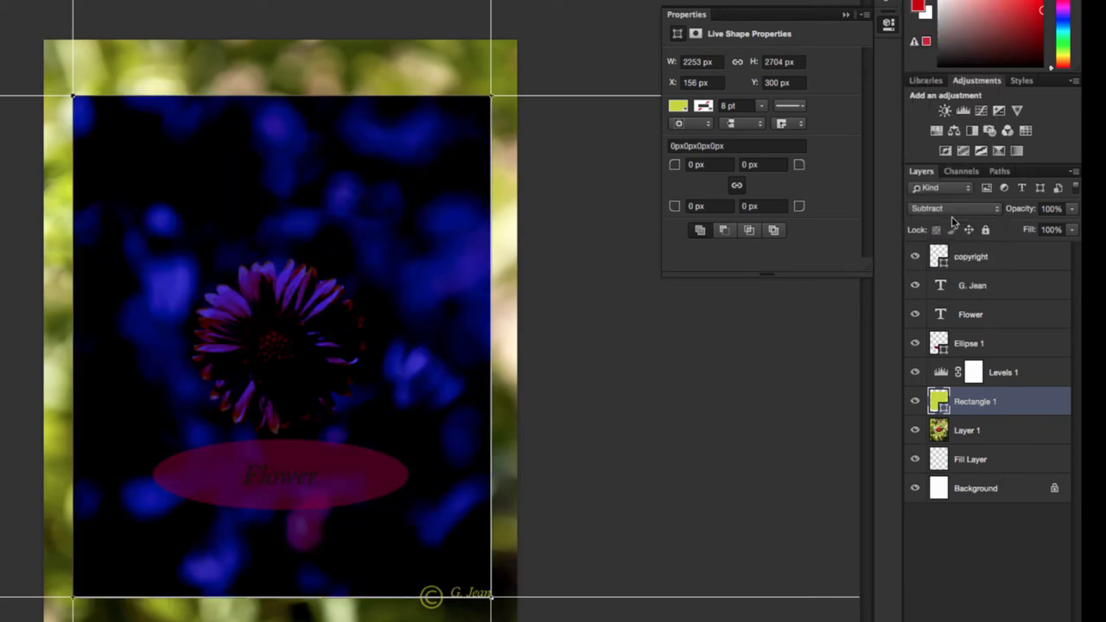
click(950, 215)
click(950, 220)
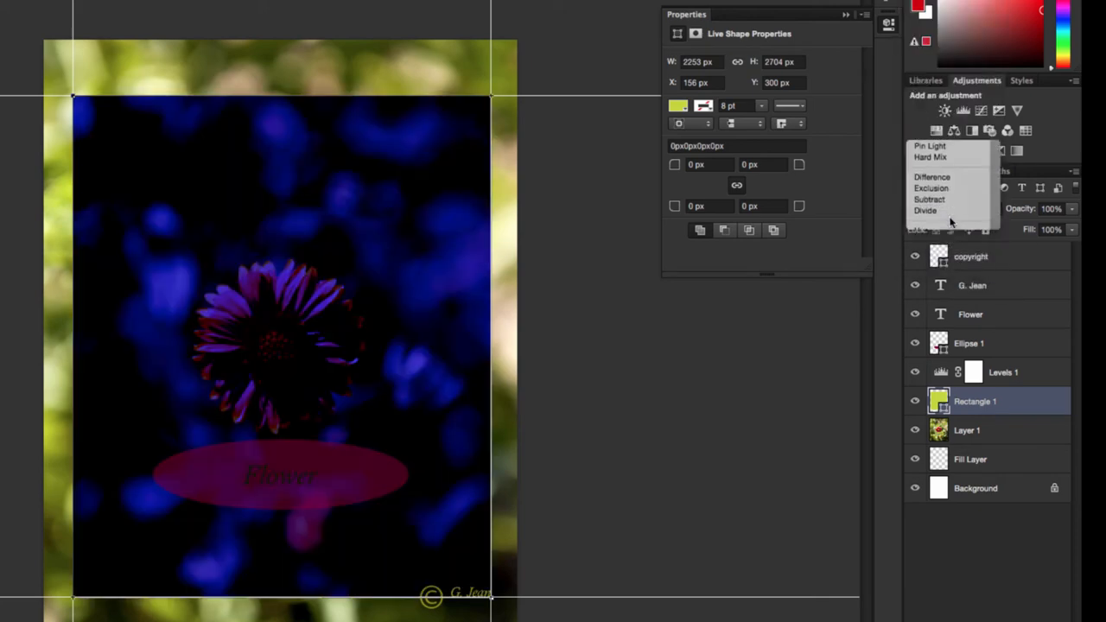
Step: Preview the Rectangle 1 layer in the Hue, Saturation and Color blend modes
click(949, 210)
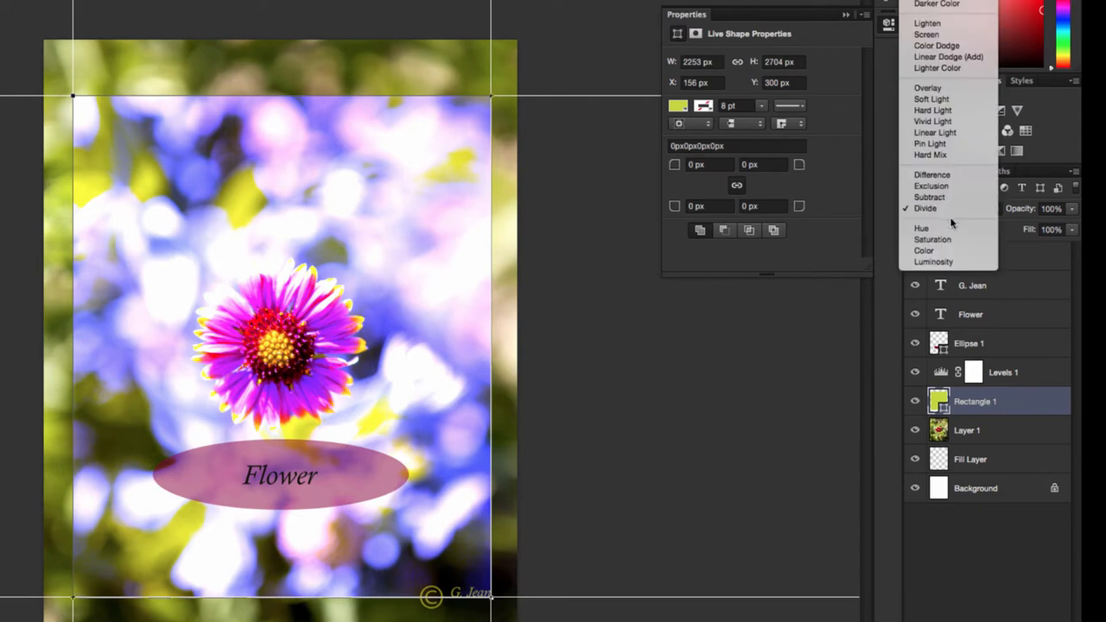
click(953, 228)
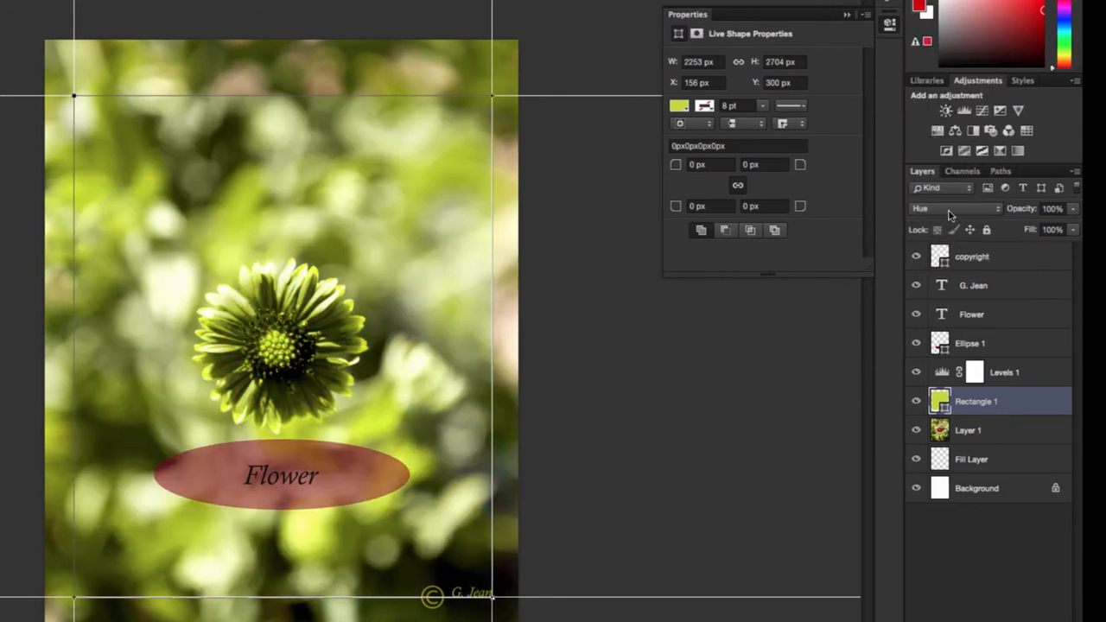
click(951, 216)
click(950, 222)
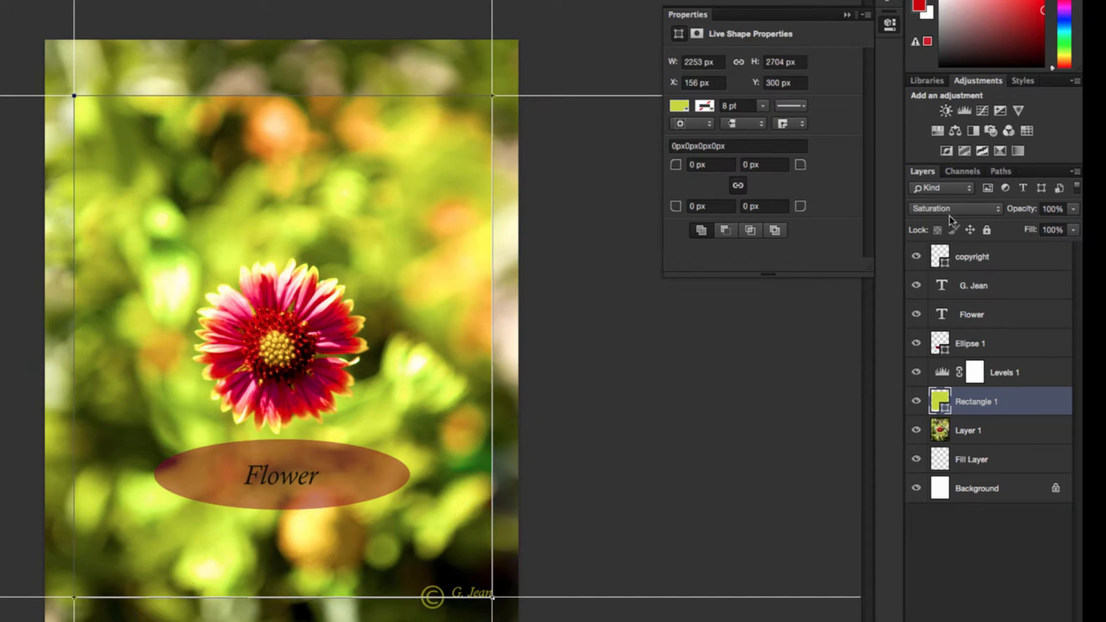
click(949, 211)
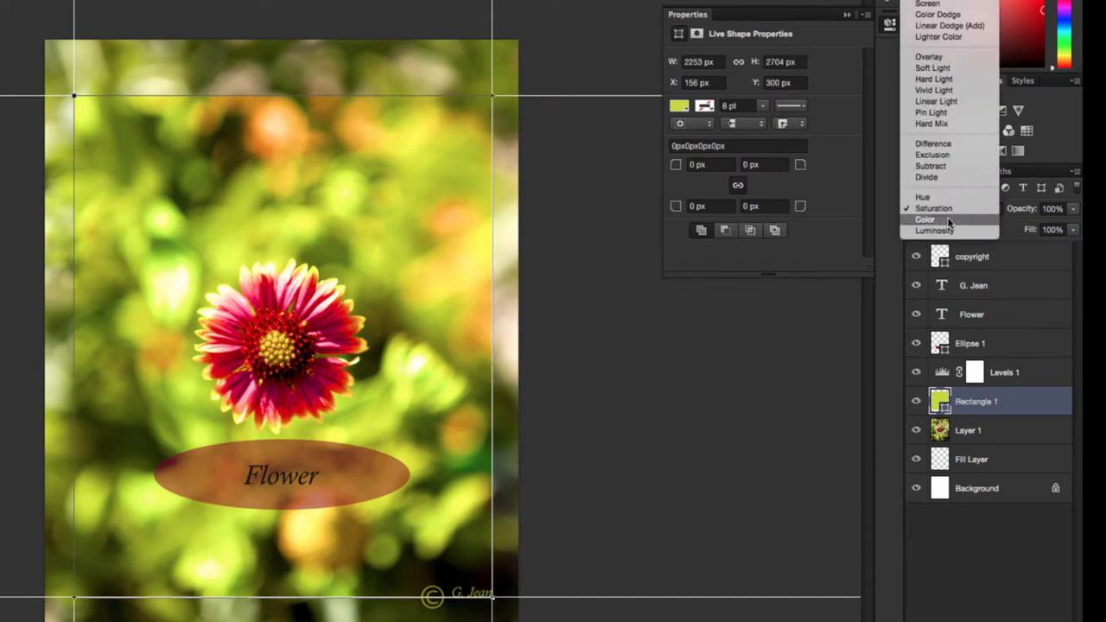
click(949, 219)
Step: Set the Rectangle 1 layer's blend mode to Luminosity and reopen the list of blend modes
click(950, 218)
click(953, 221)
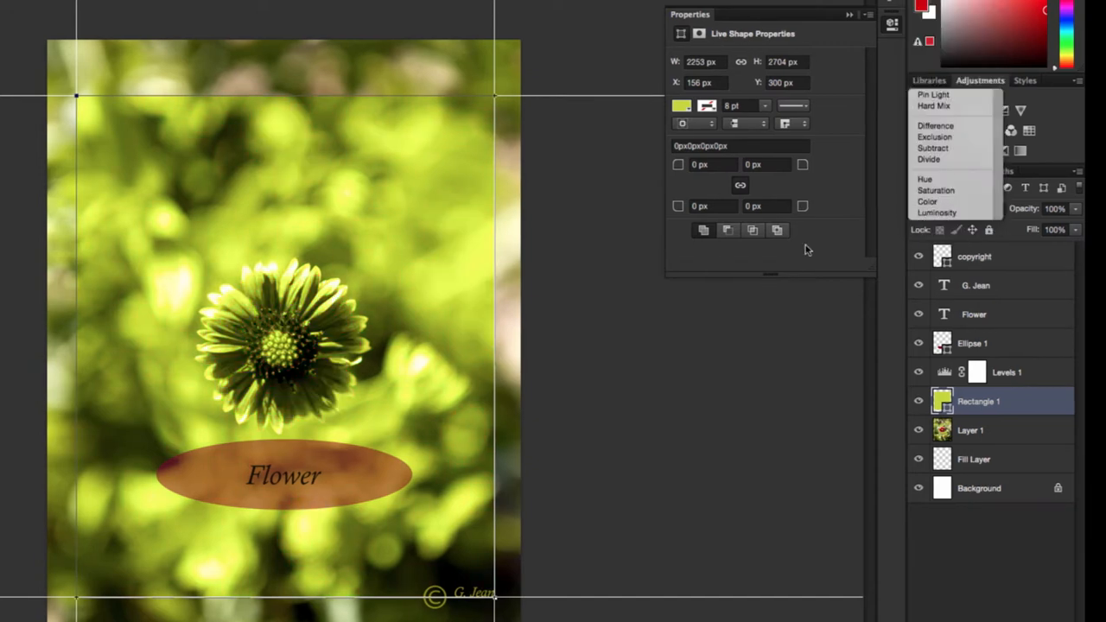
click(961, 212)
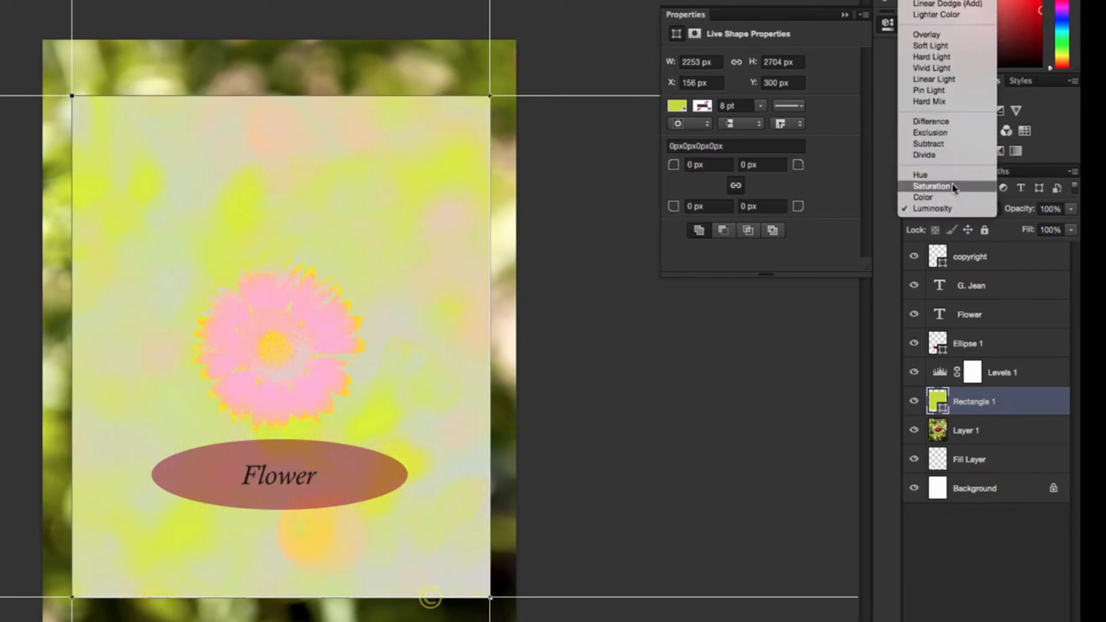
Step: Set the Rectangle 1 layer's blend mode to Hue and lower its opacity to 55%
click(951, 178)
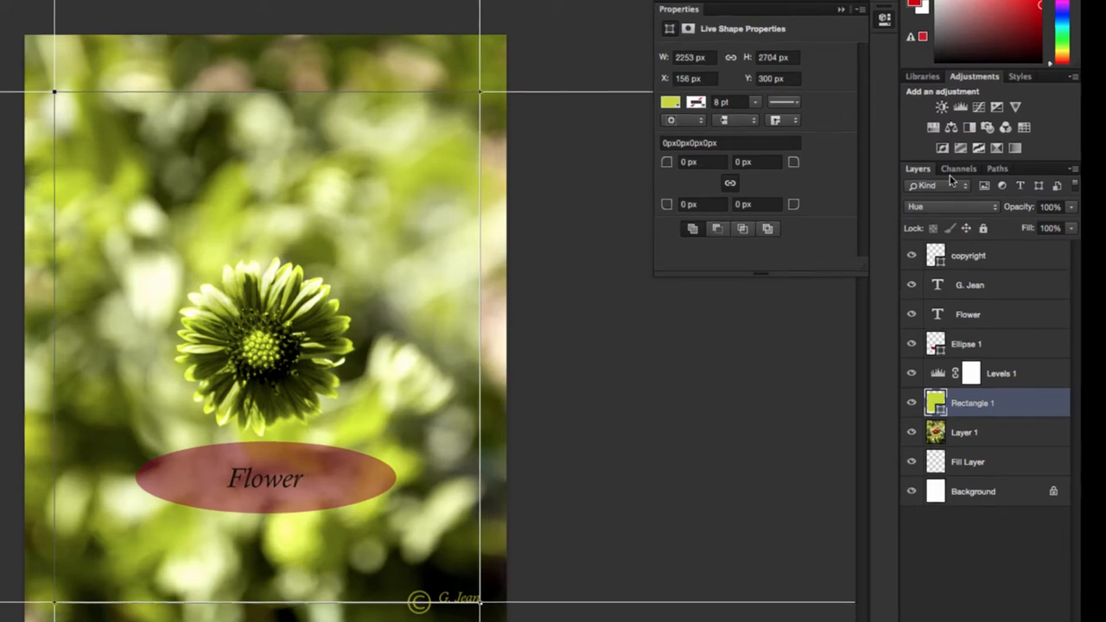
click(1071, 209)
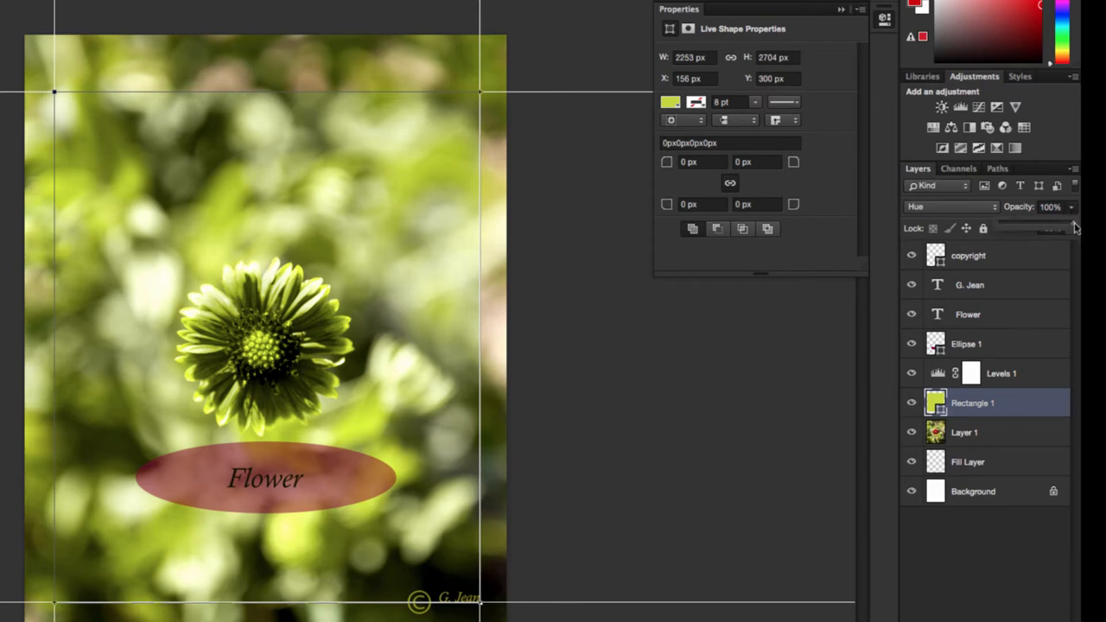
drag(1076, 227, 1040, 228)
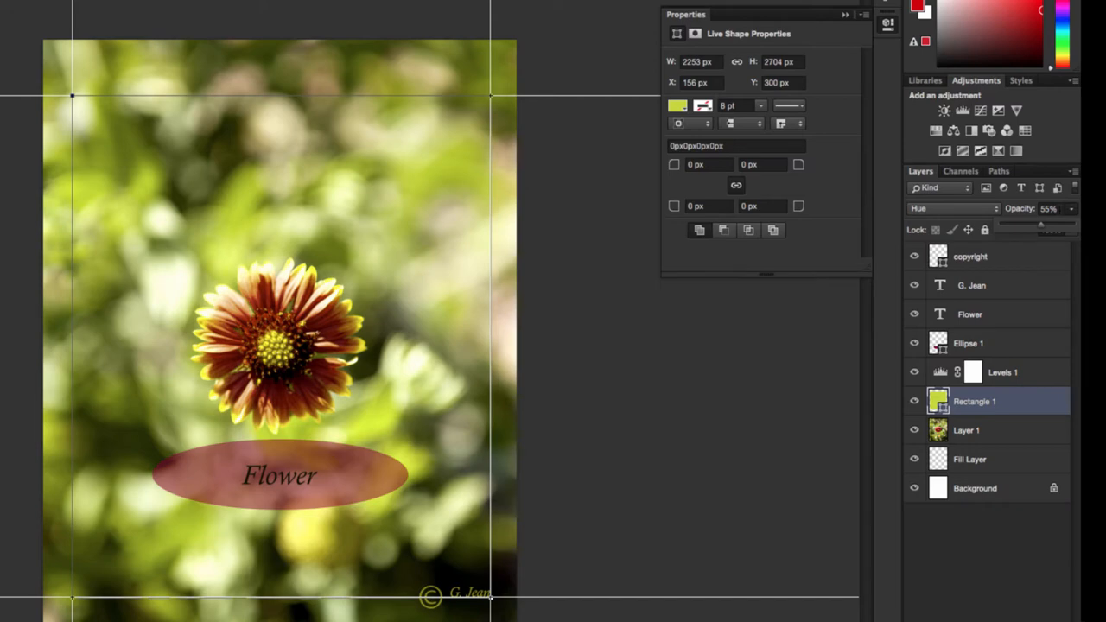
click(513, 284)
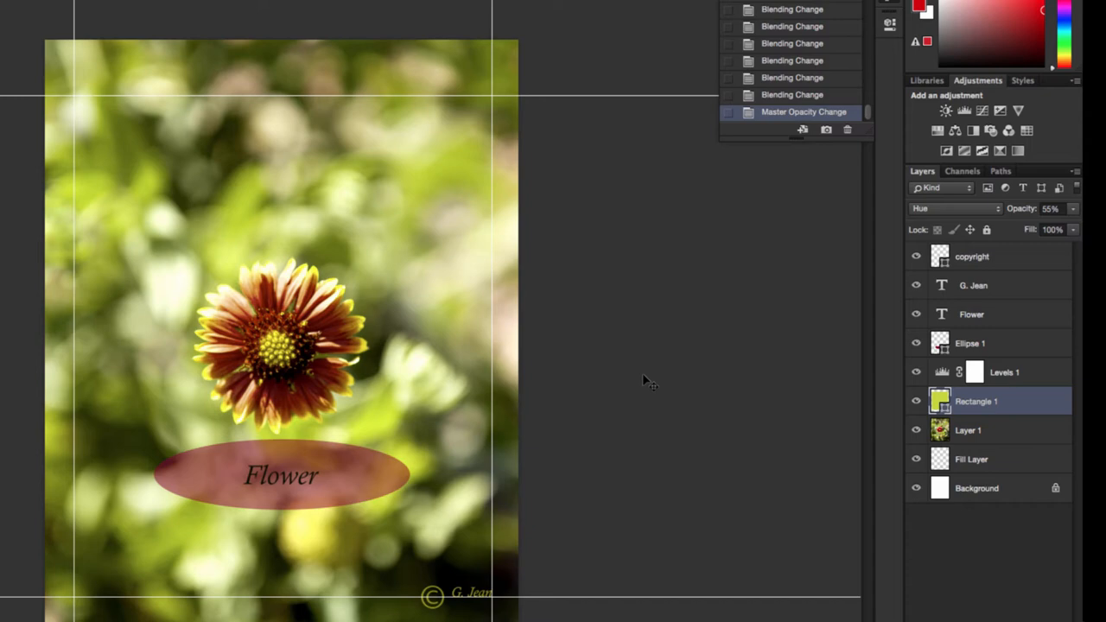
Step: Pick the Ellipse 1 layer and the signature text layer directly from their artwork on the canvas
key(super)
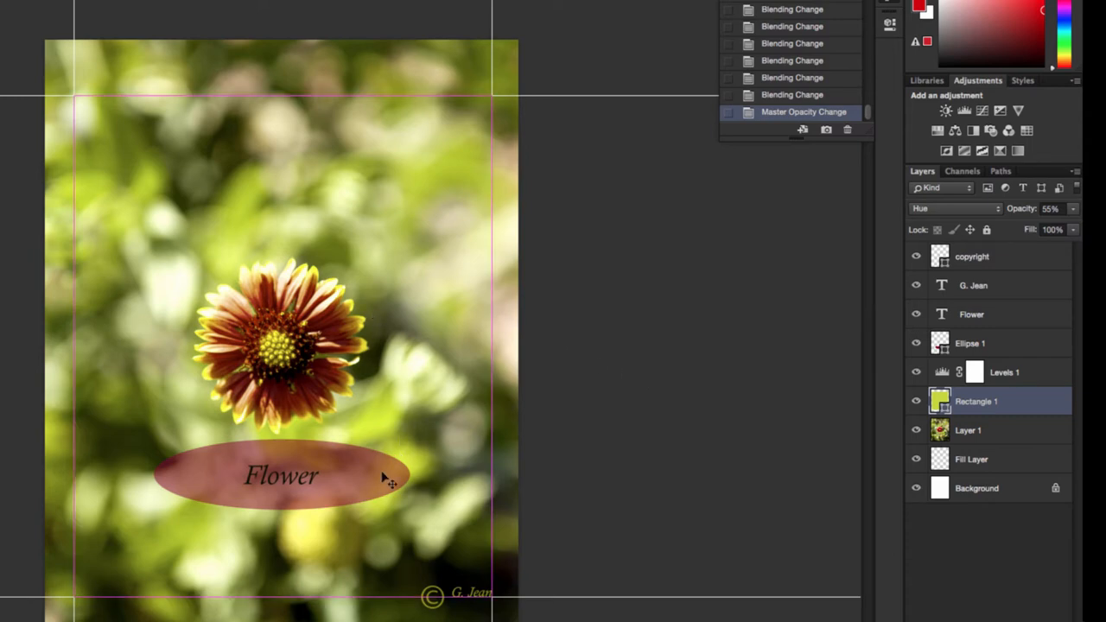
mouse_move(374, 478)
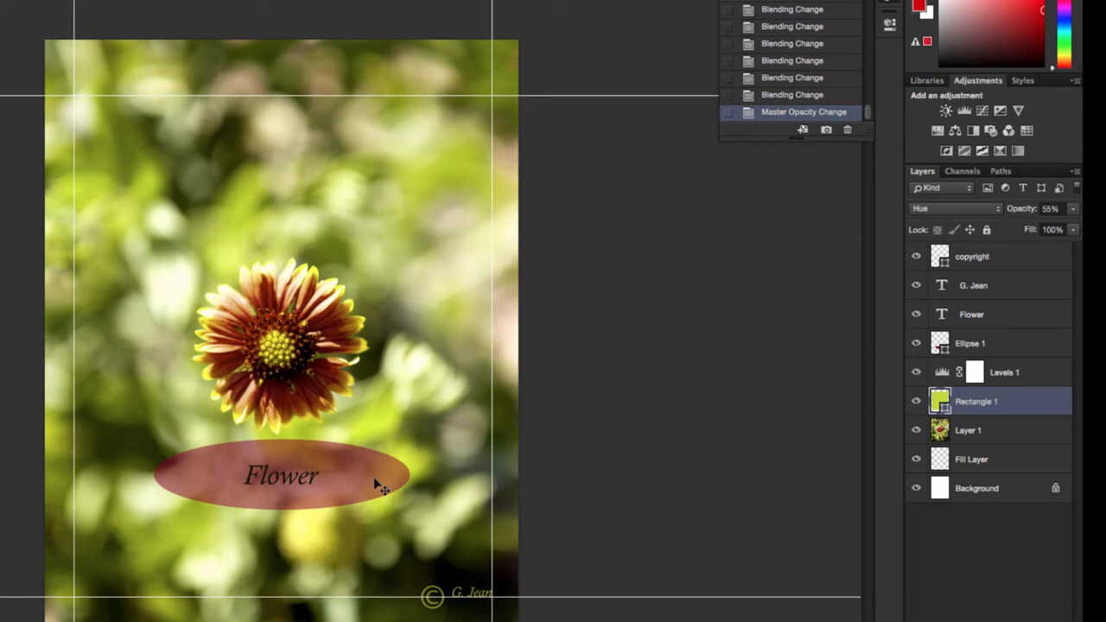
key(super)
key(super)
super+click(380, 481)
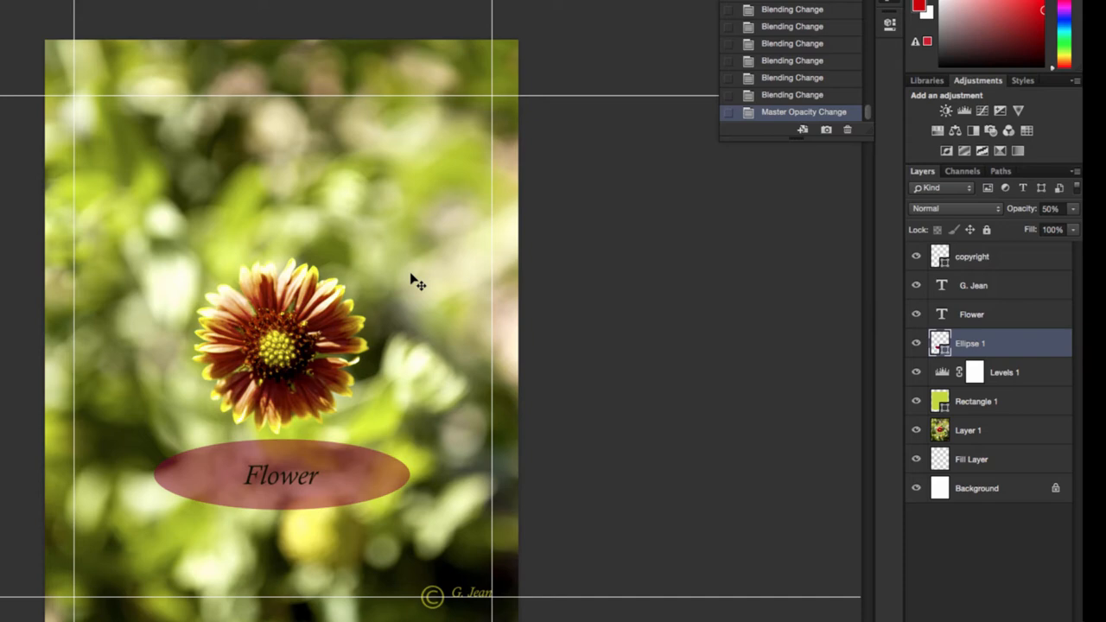
key(super)
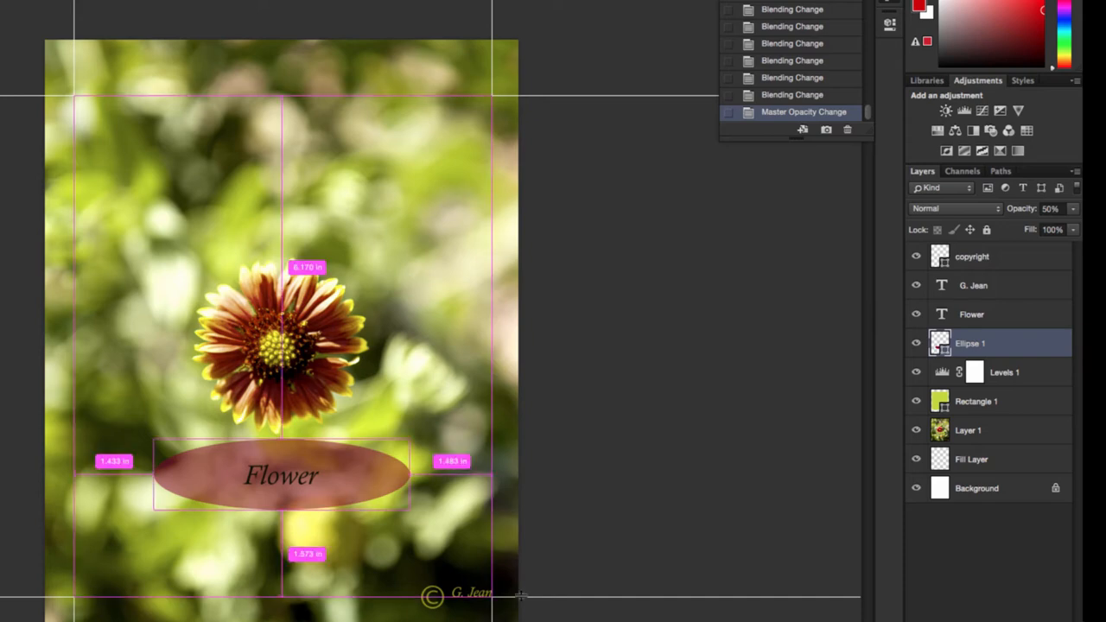
super+click(466, 596)
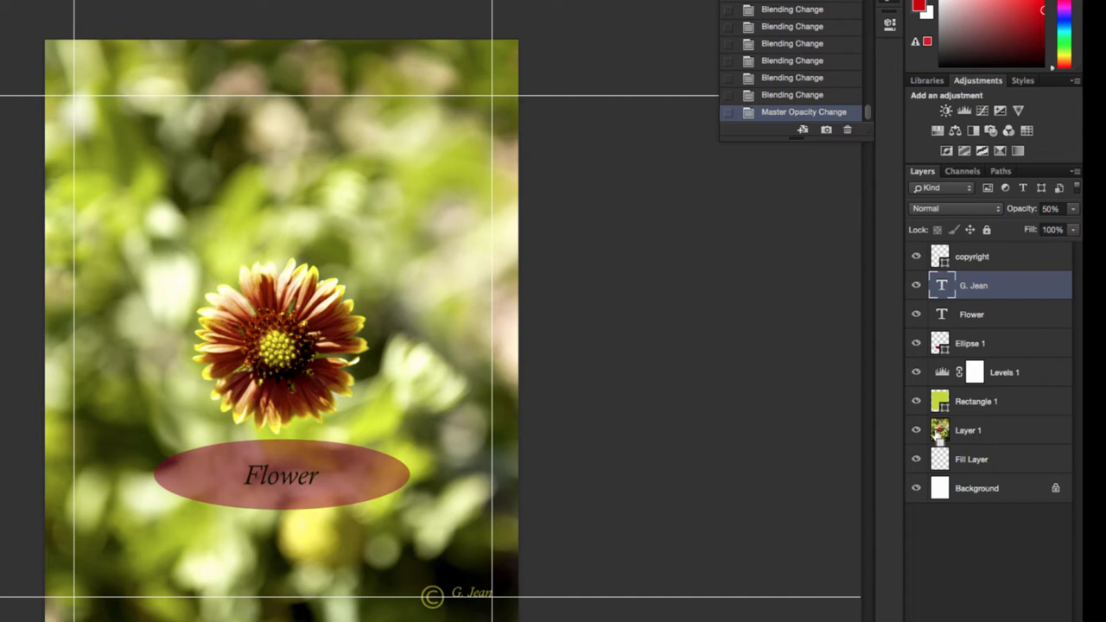
Step: Load the outline of Rectangle 1 and that of Ellipse 1 as a selection, deselecting after each
ctrl+click(940, 403)
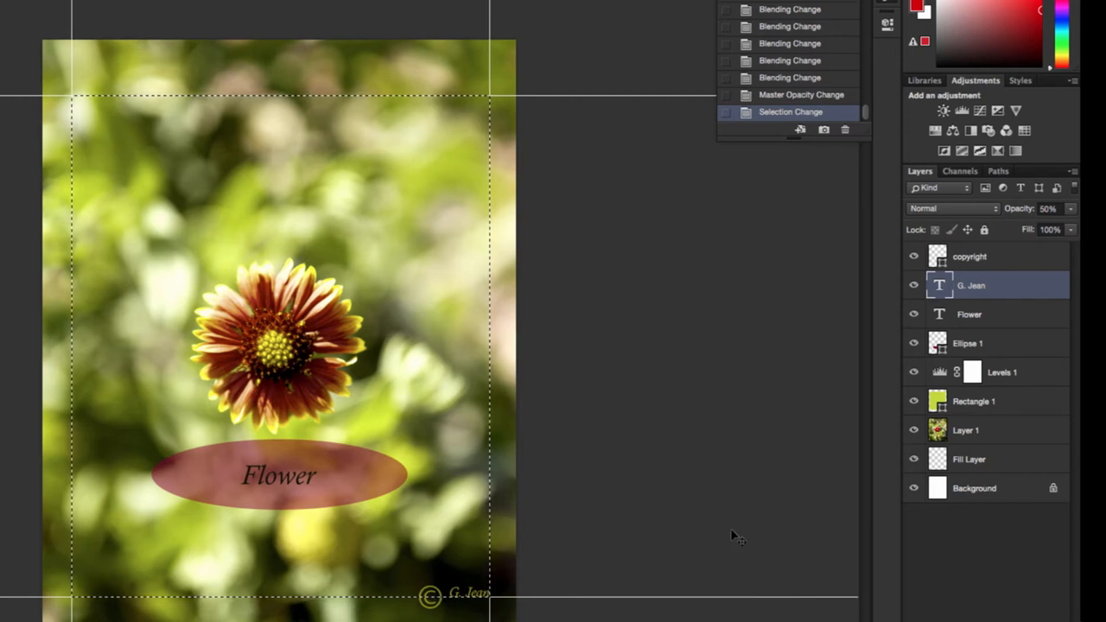
key(ctrl+d)
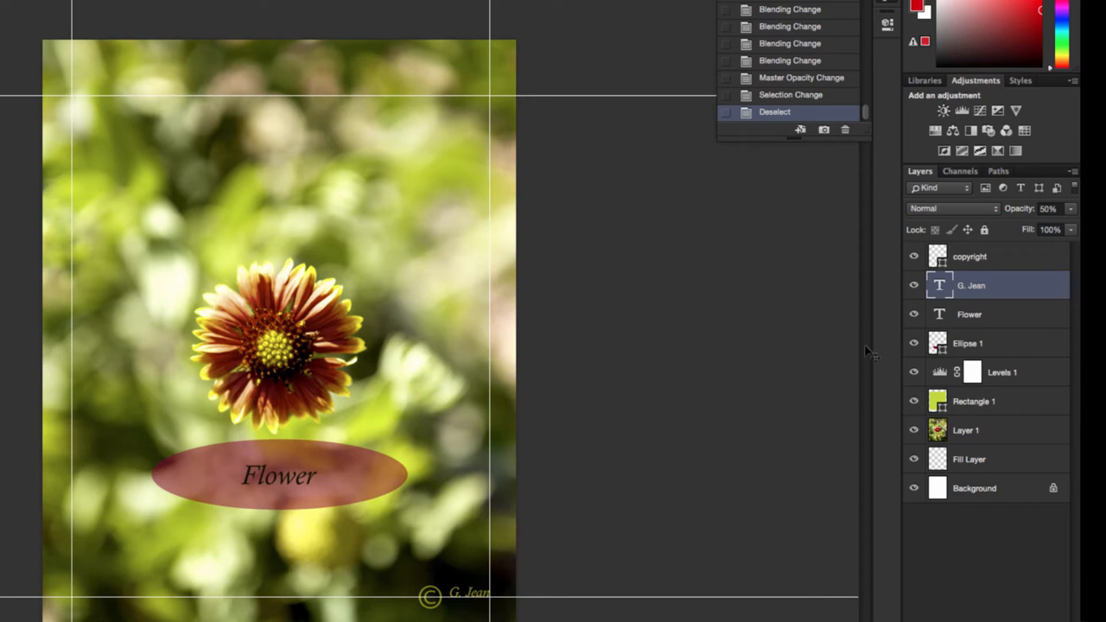
ctrl+click(938, 346)
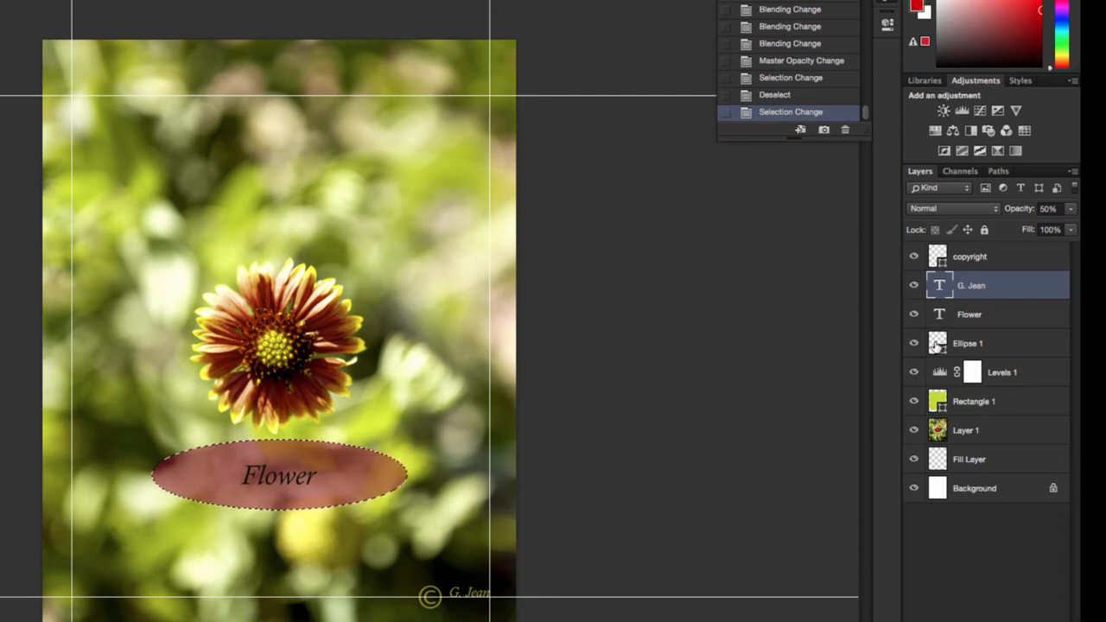
key(ctrl+d)
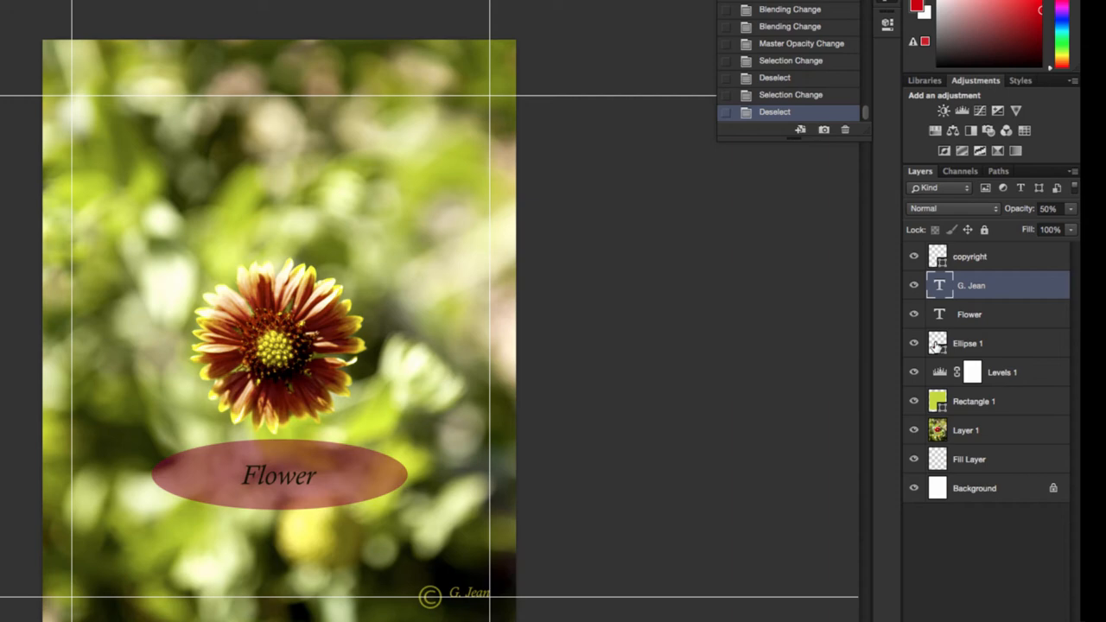
Step: Rename the Rectangle 1 layer as "Hue Rec"
click(969, 403)
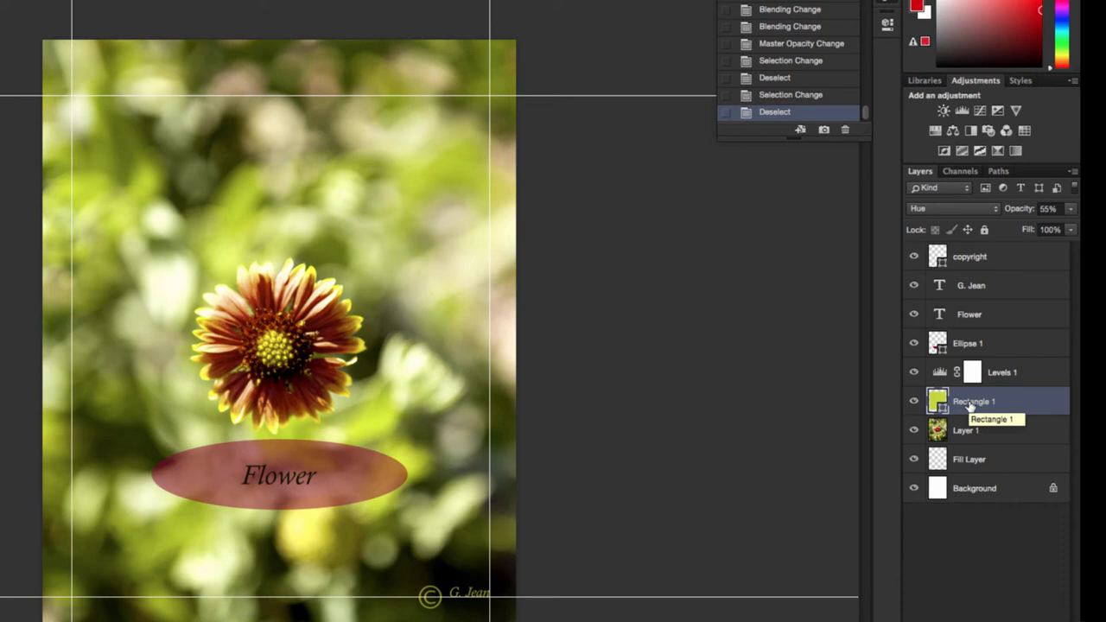
double_click(970, 402)
text(Hue Rec)
key(Return)
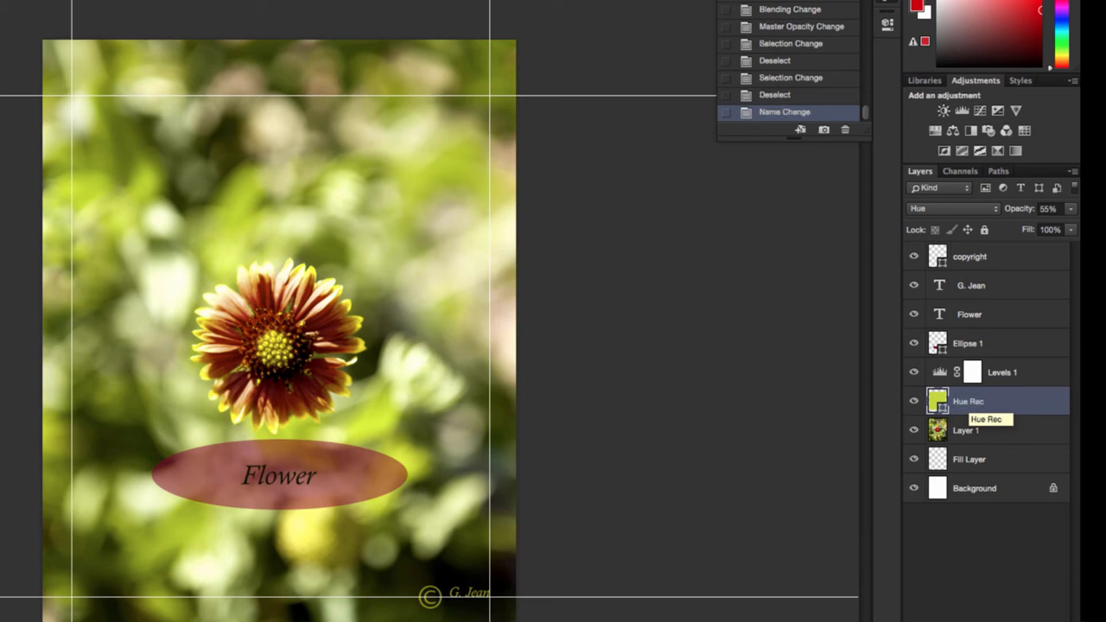
Step: Rename Layer 1 as "flower image"
click(963, 431)
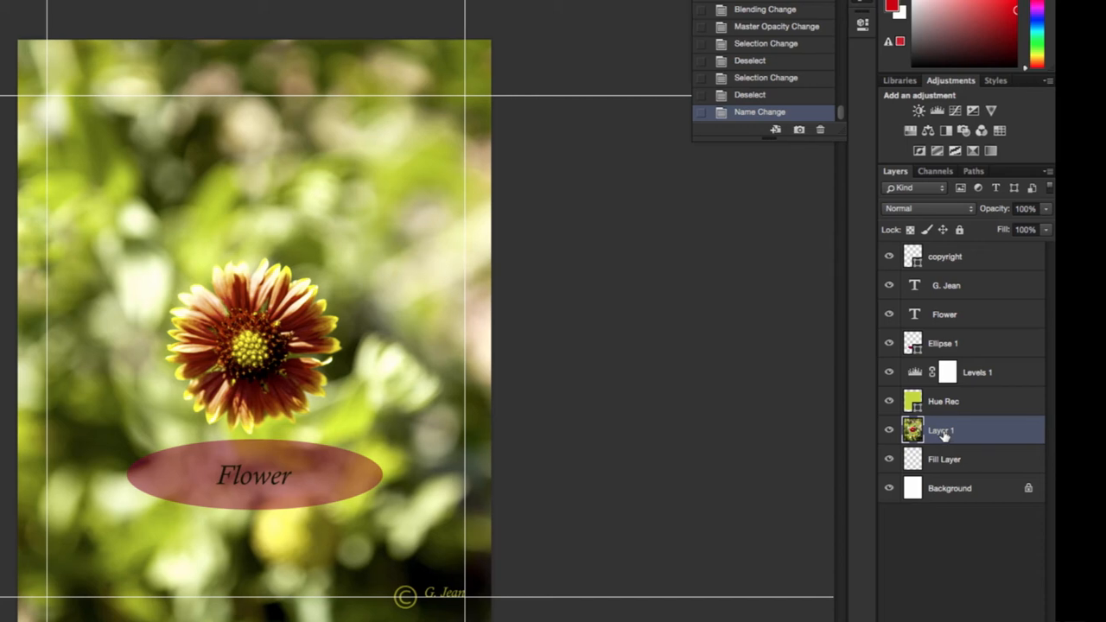
double_click(942, 432)
text(flower image)
key(Return)
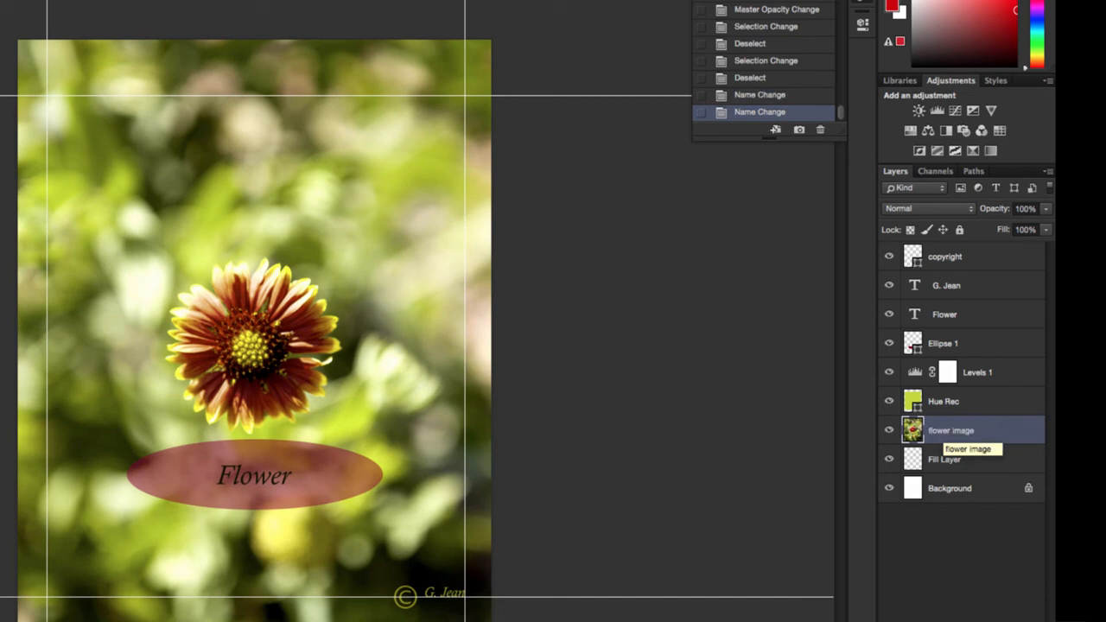
Step: Delete the unused Fill Layer and save the document
click(977, 464)
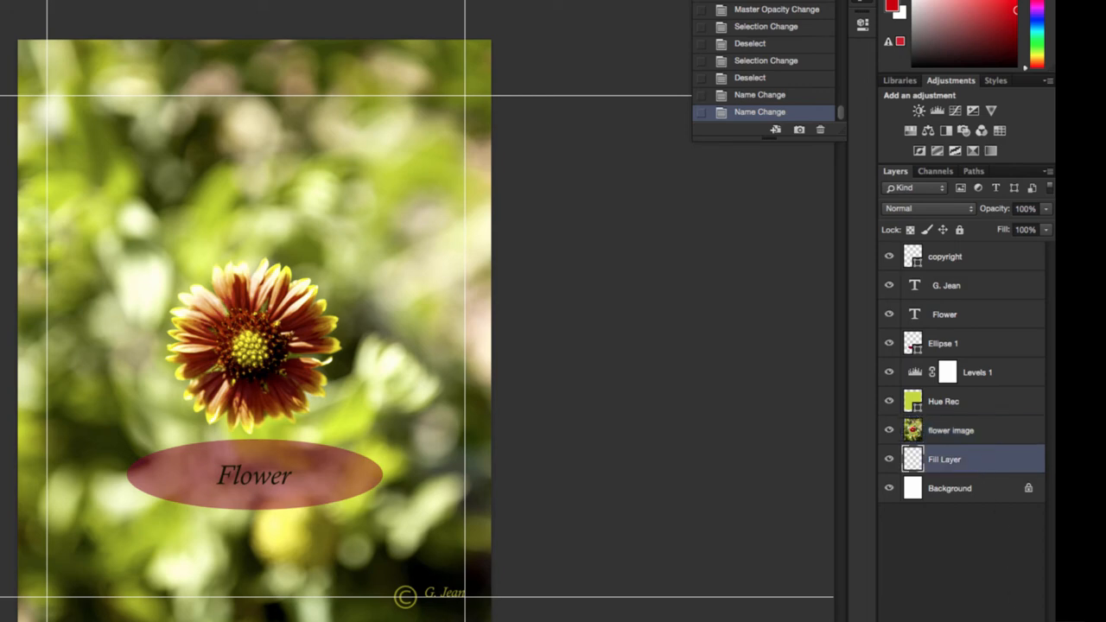
key(Delete)
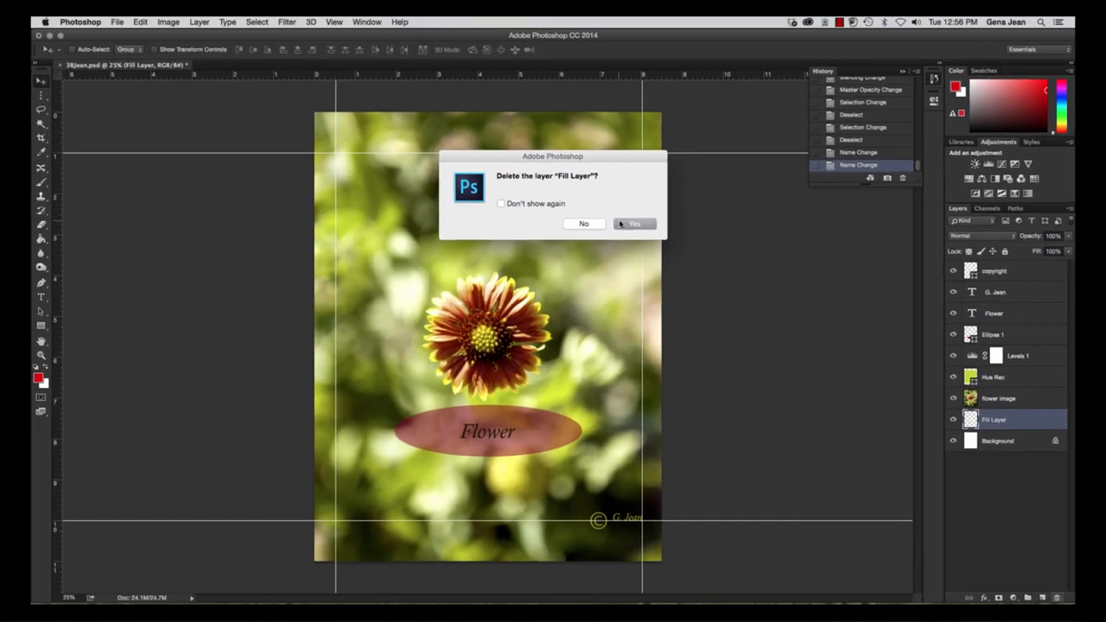
click(438, 194)
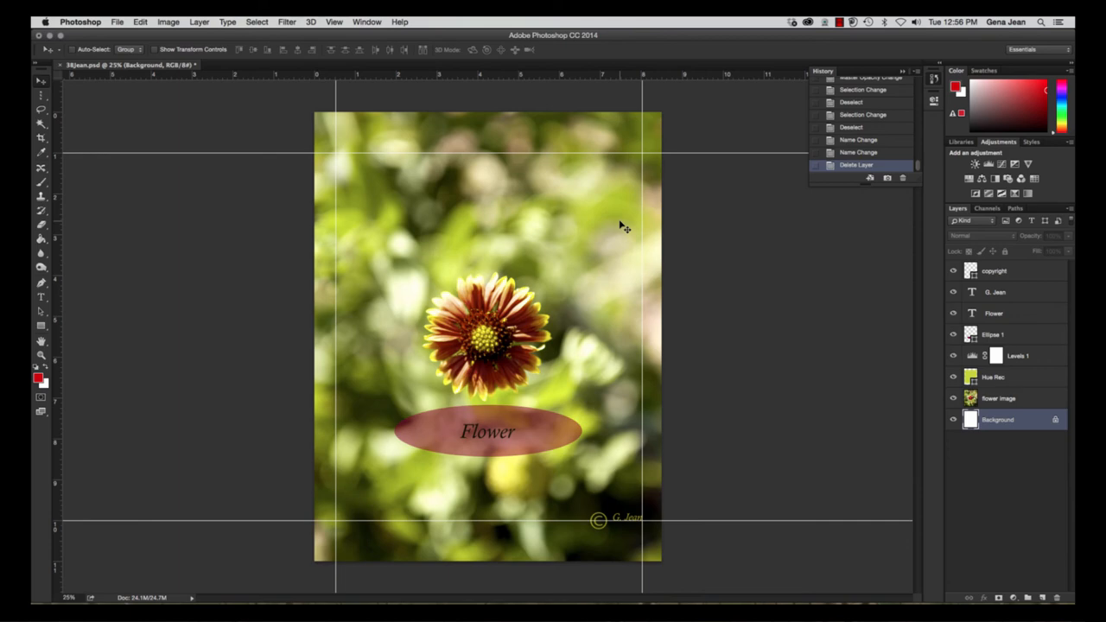
click(624, 227)
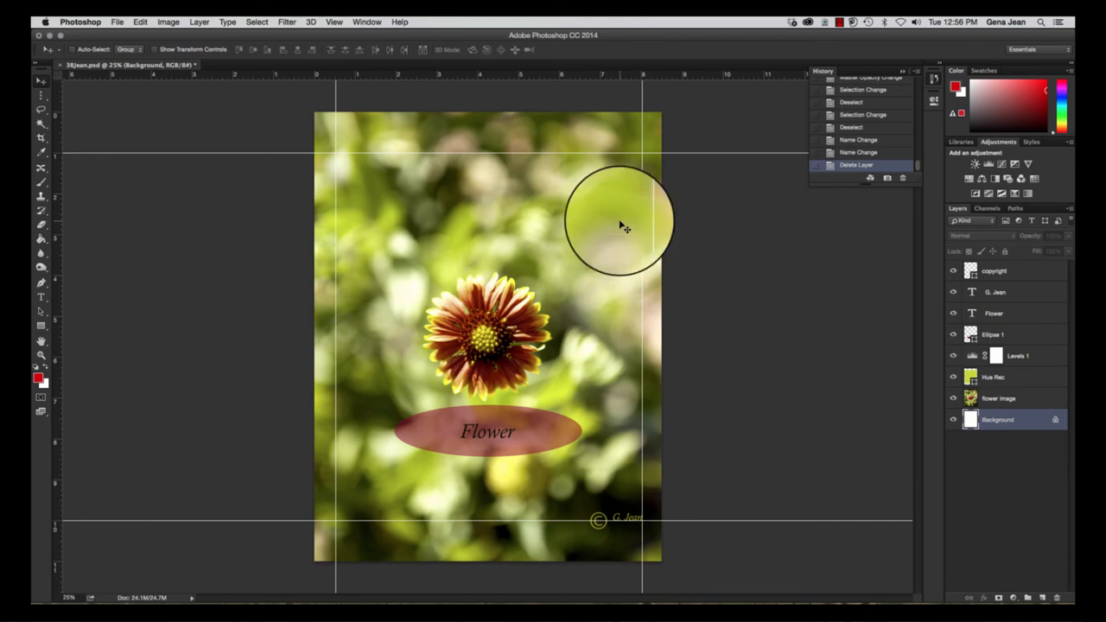
click(117, 22)
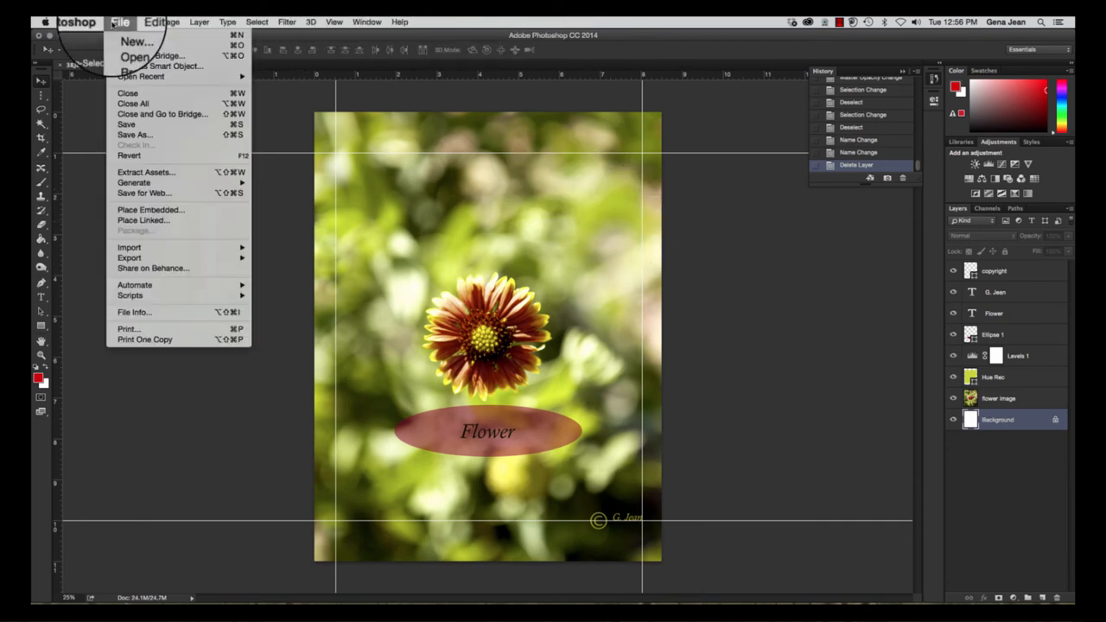
click(138, 123)
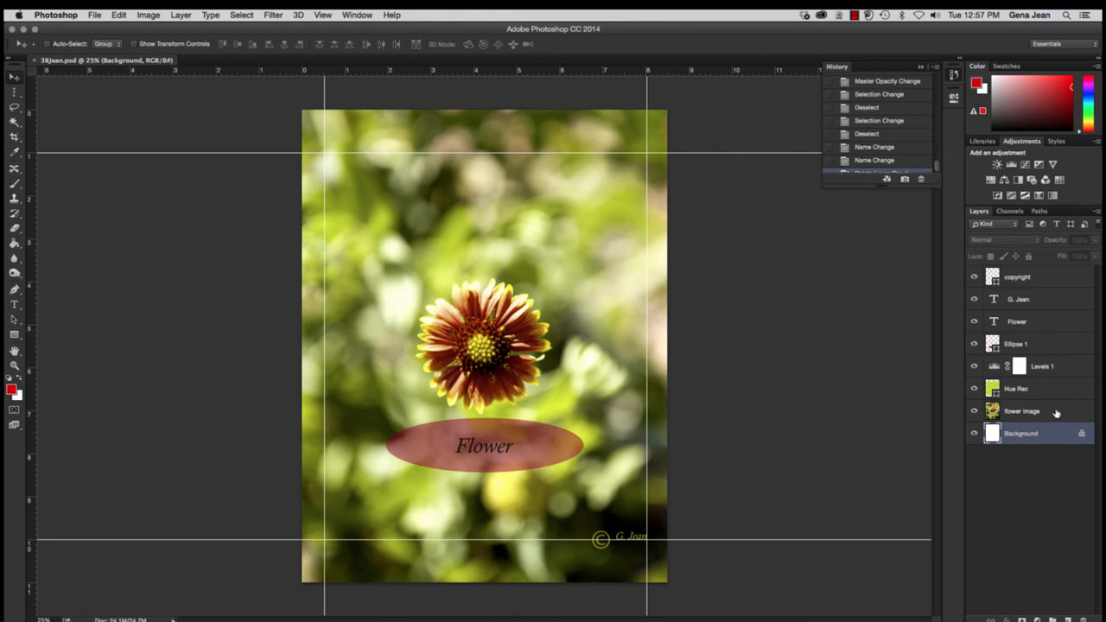
Step: Select all layers as a range, and separately only flower image, Levels 1, Flower and copyright, clearing each layer selection
shift+click(1053, 282)
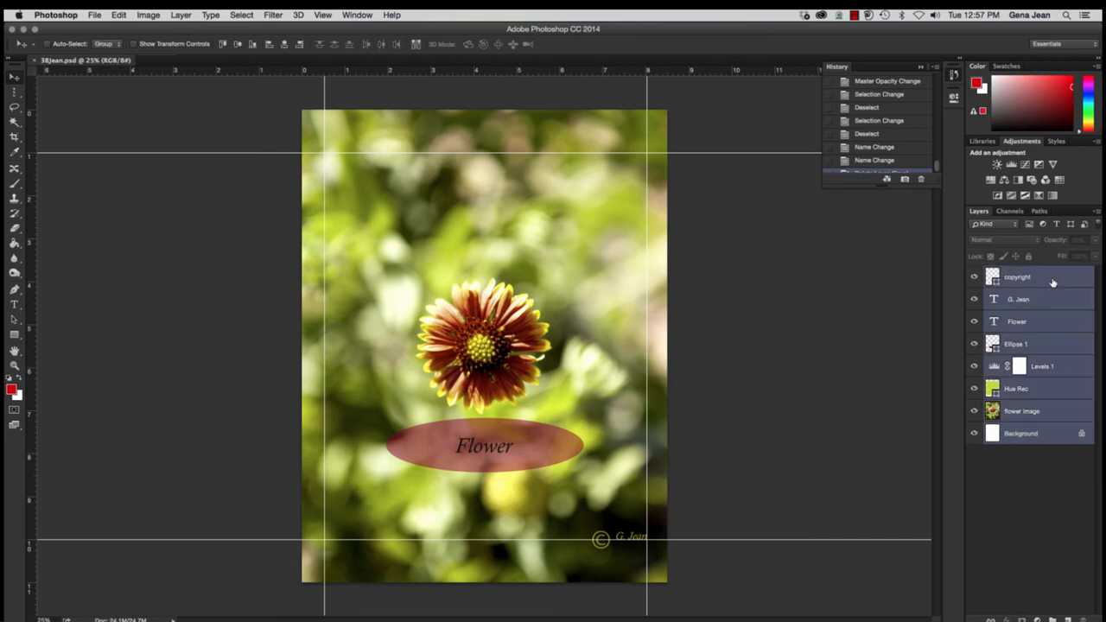
click(1017, 483)
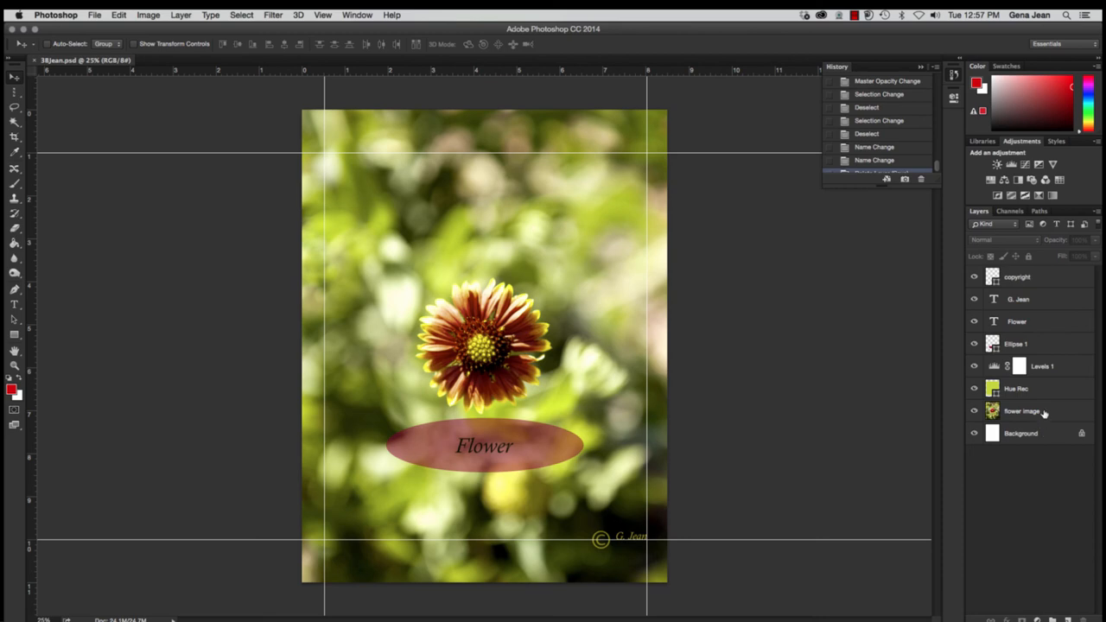
click(1043, 412)
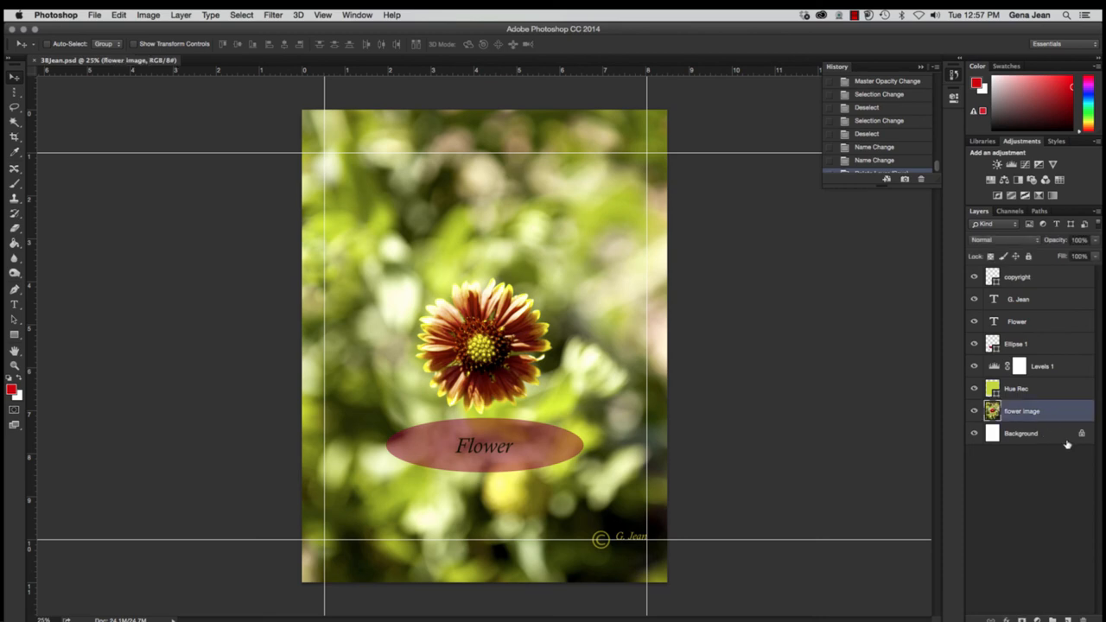
super+click(1061, 371)
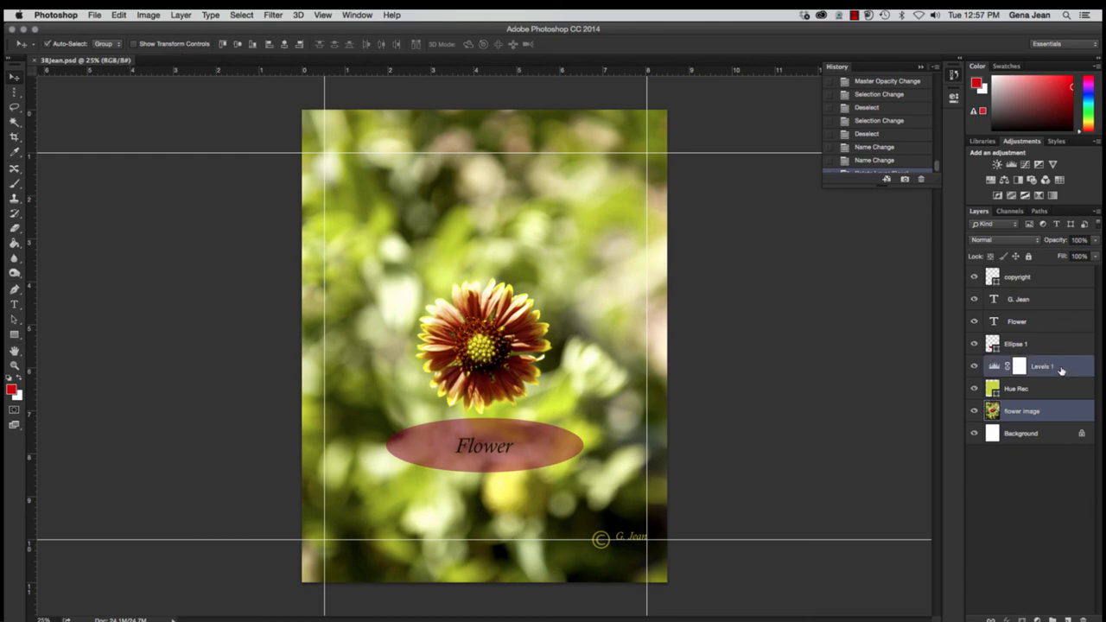
super+click(1054, 322)
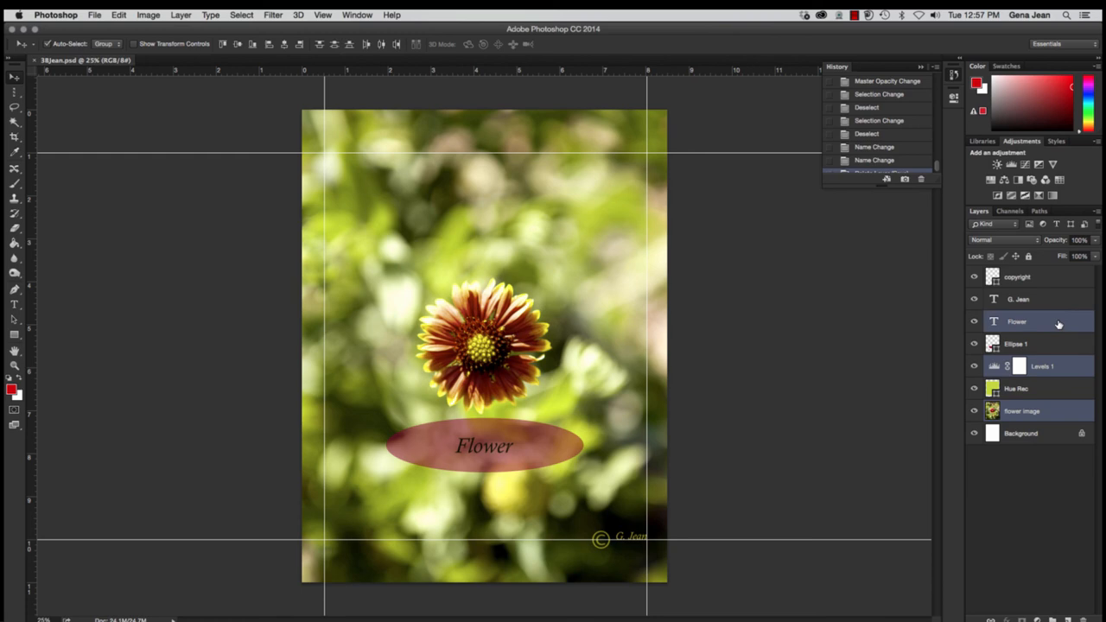
super+click(1043, 275)
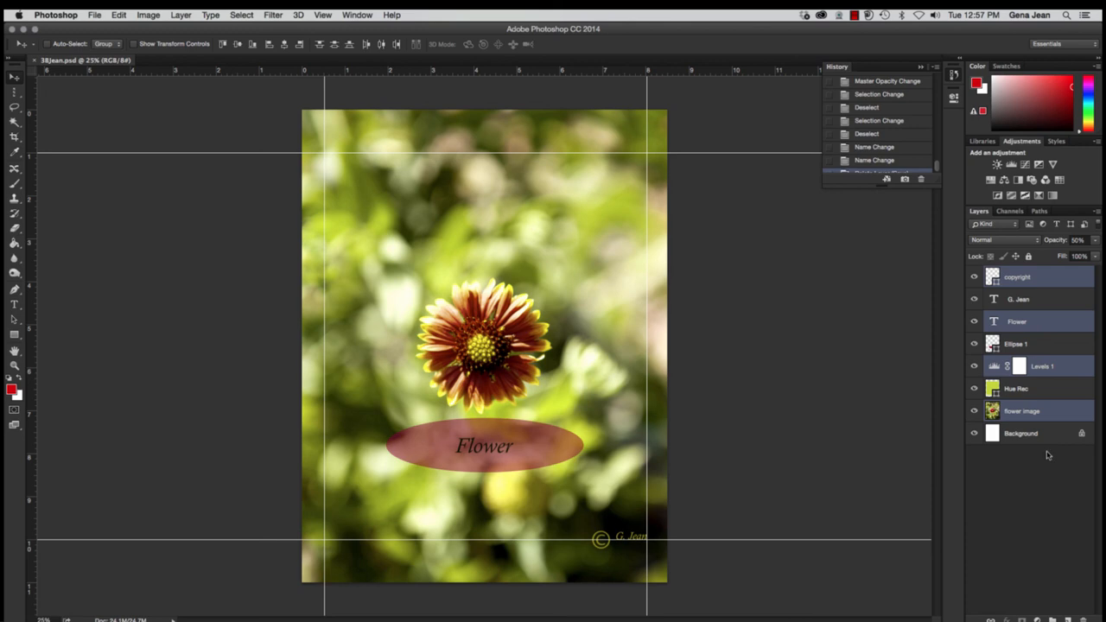
click(1042, 490)
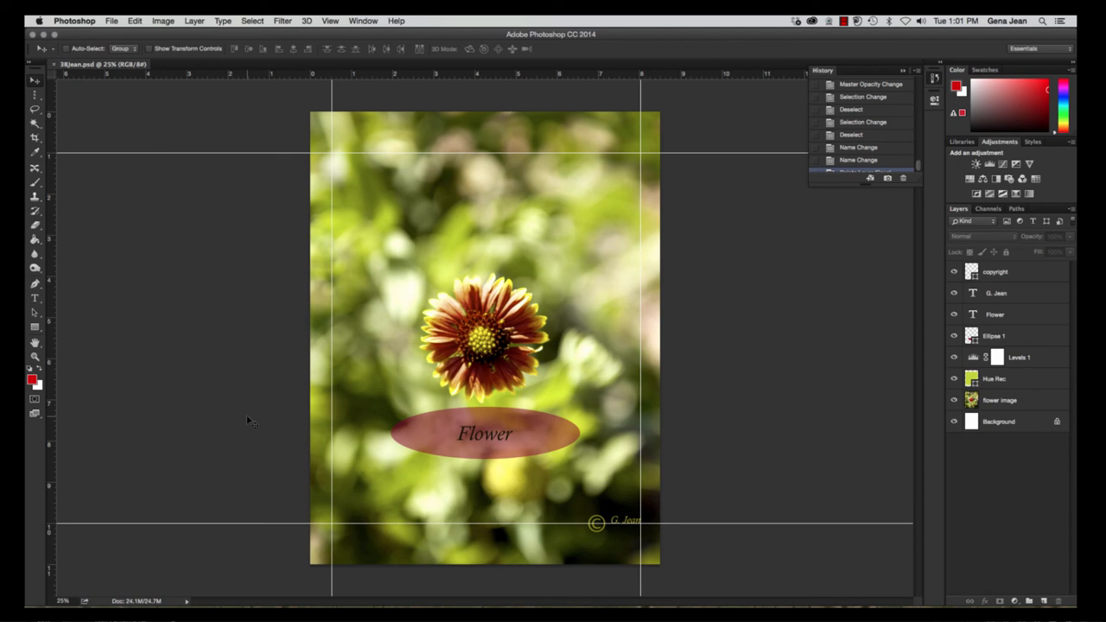
click(112, 23)
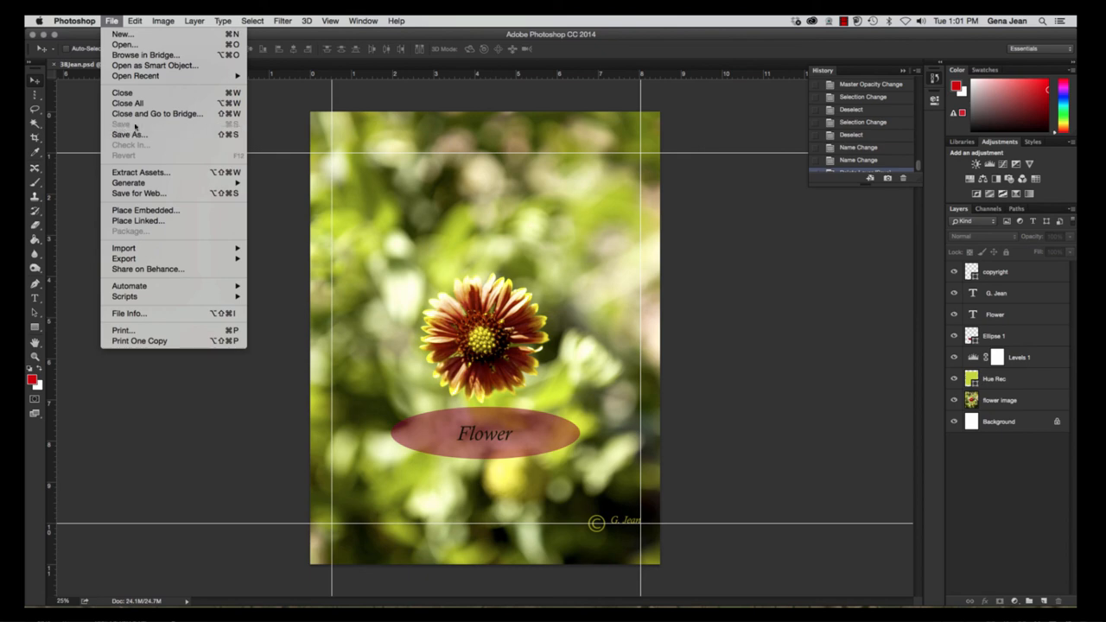
click(290, 319)
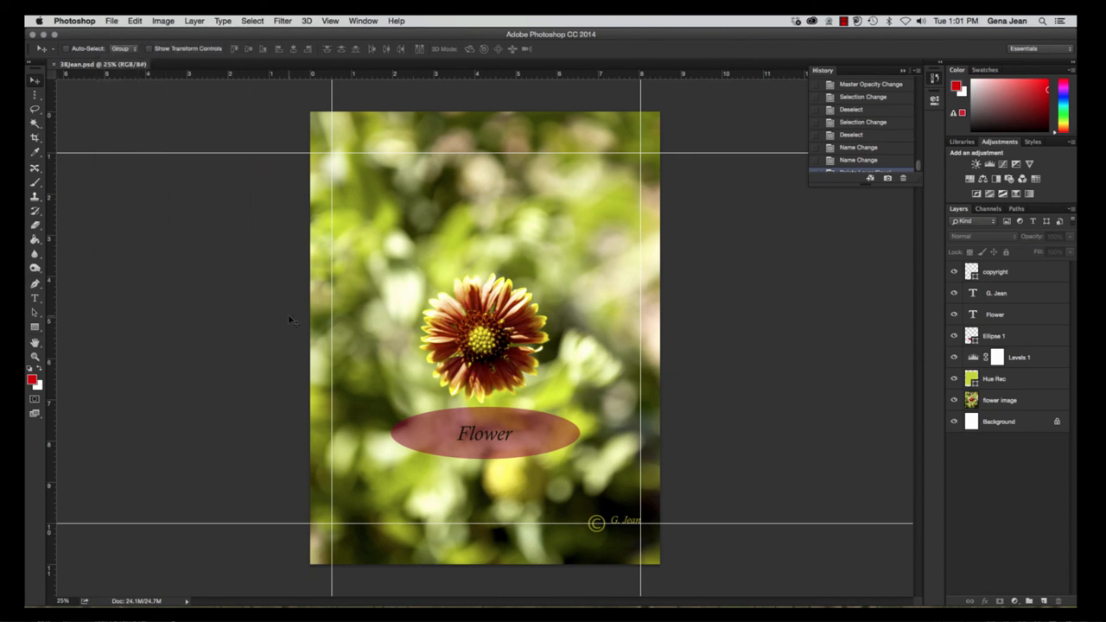